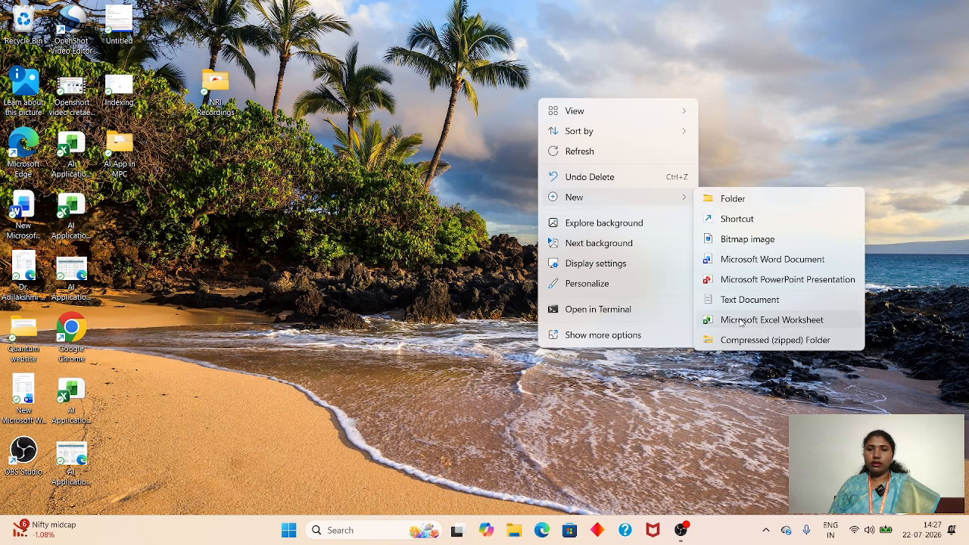
# Step: Create a new Microsoft Excel worksheet file on the desktop and name it graphs
pyautogui.click(741, 320)
pyautogui.press('Return')
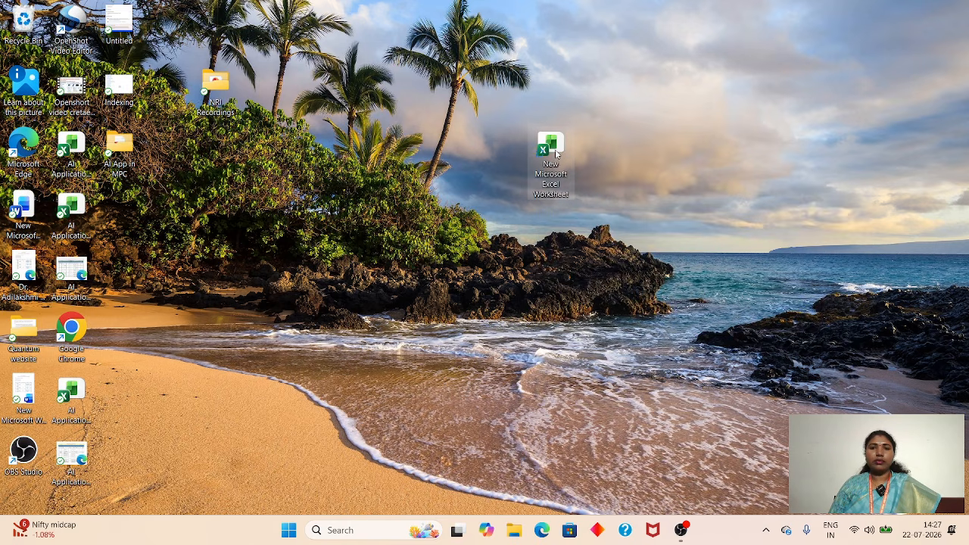
pyautogui.rightClick(553, 160)
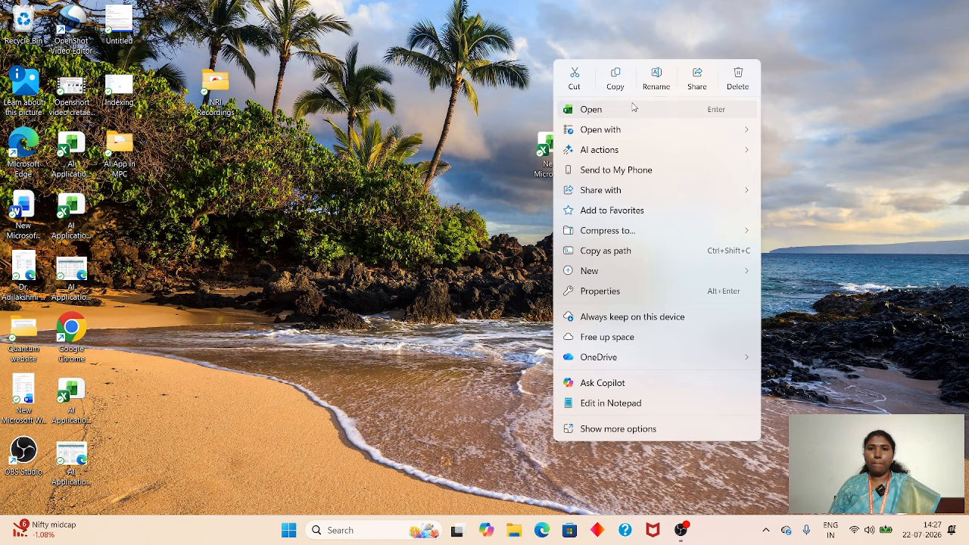
pyautogui.click(654, 77)
pyautogui.write('gra[phs')
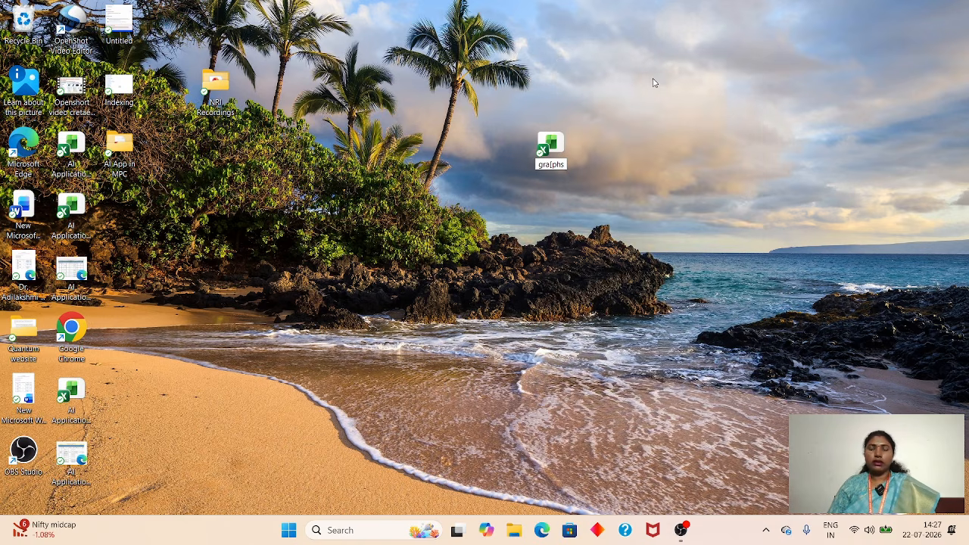
pyautogui.press('BackSpace')
pyautogui.press('BackSpace')
pyautogui.press('BackSpace')
pyautogui.press('BackSpace')
pyautogui.write('phs')
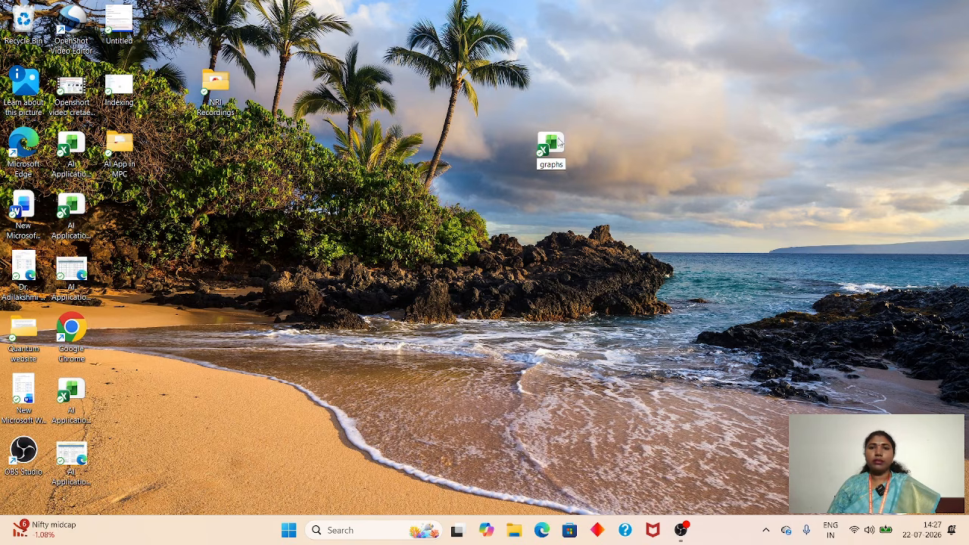
pyautogui.press('Return')
# Step: Open the graphs workbook and enter the column headers x in A1 and f in B1
pyautogui.doubleClick(555, 143)
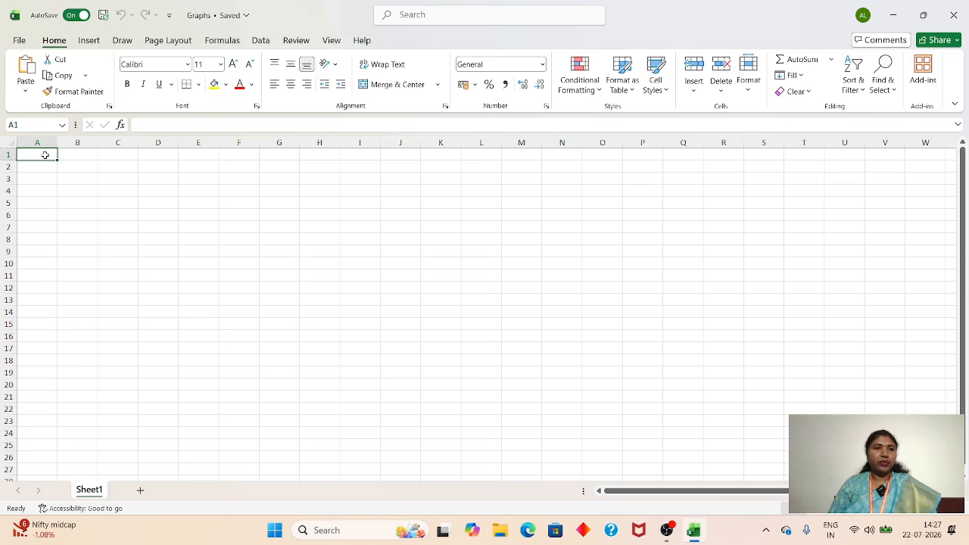
pyautogui.write('x')
pyautogui.click(79, 154)
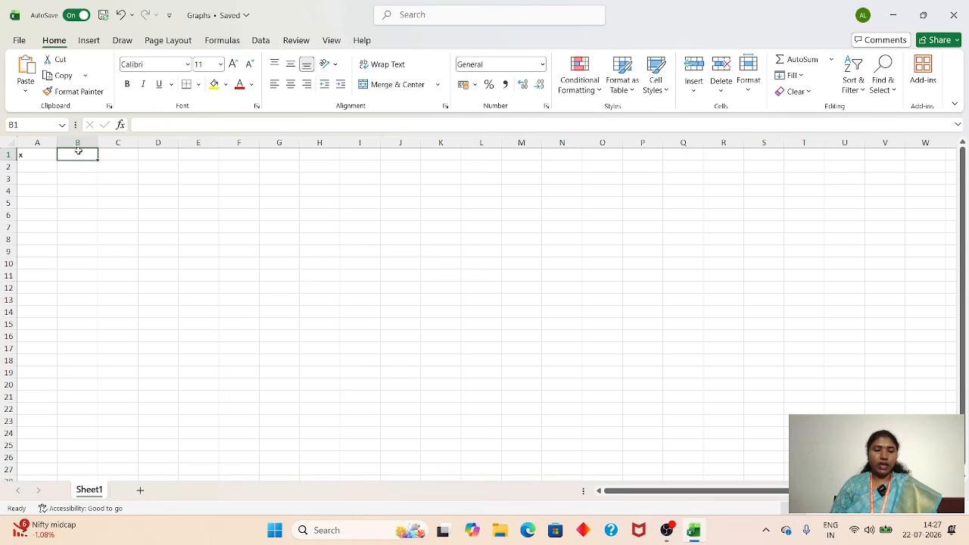
pyautogui.write('f')
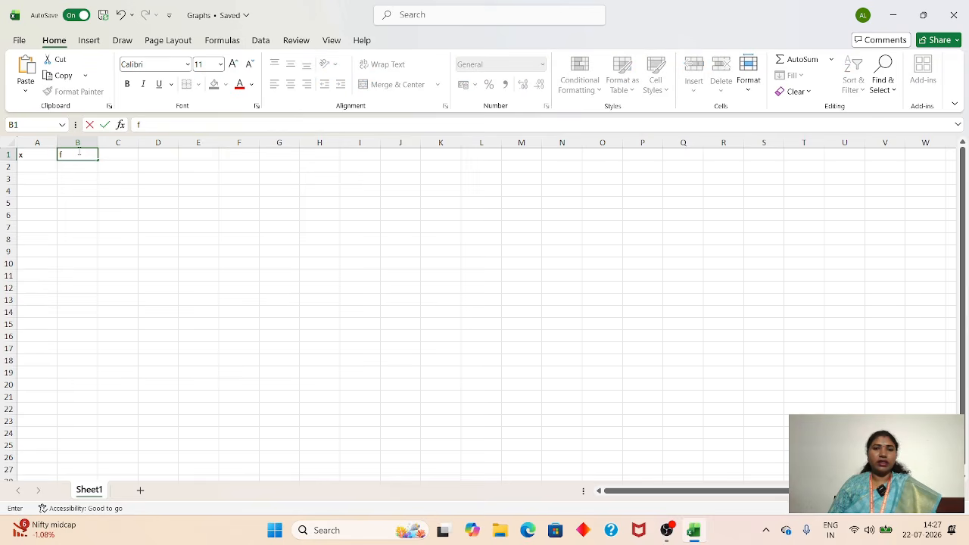
# Step: Fill the x column with the whole numbers 1 through 10 in cells A2 to A11
pyautogui.click(54, 169)
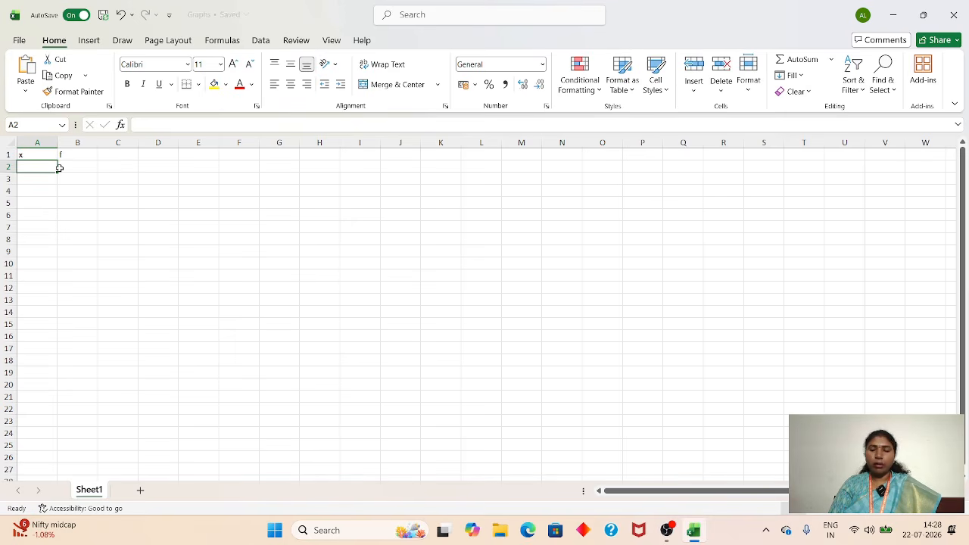
pyautogui.write('1')
pyautogui.press('Return')
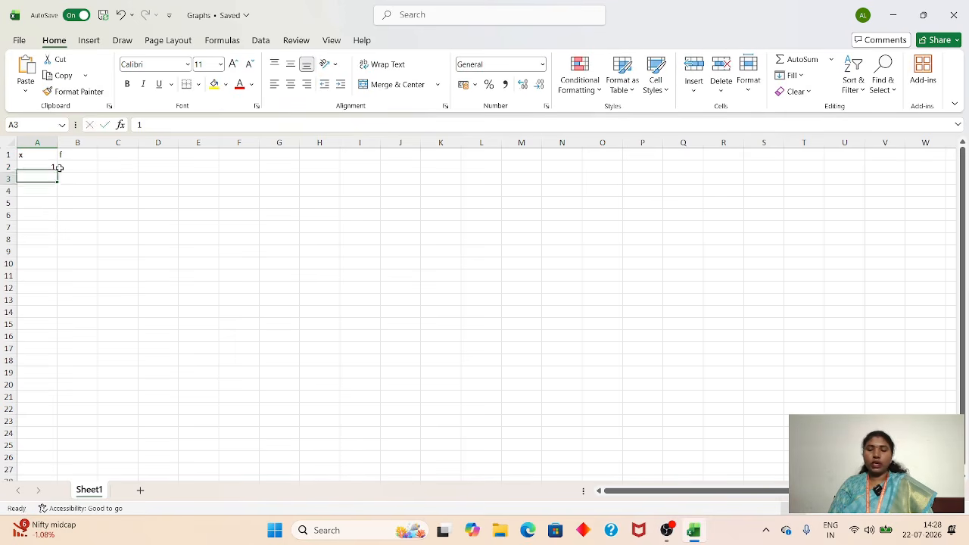
pyautogui.write('2')
pyautogui.press('Return')
pyautogui.write('3')
pyautogui.press('Return')
pyautogui.write('4')
pyautogui.press('Return')
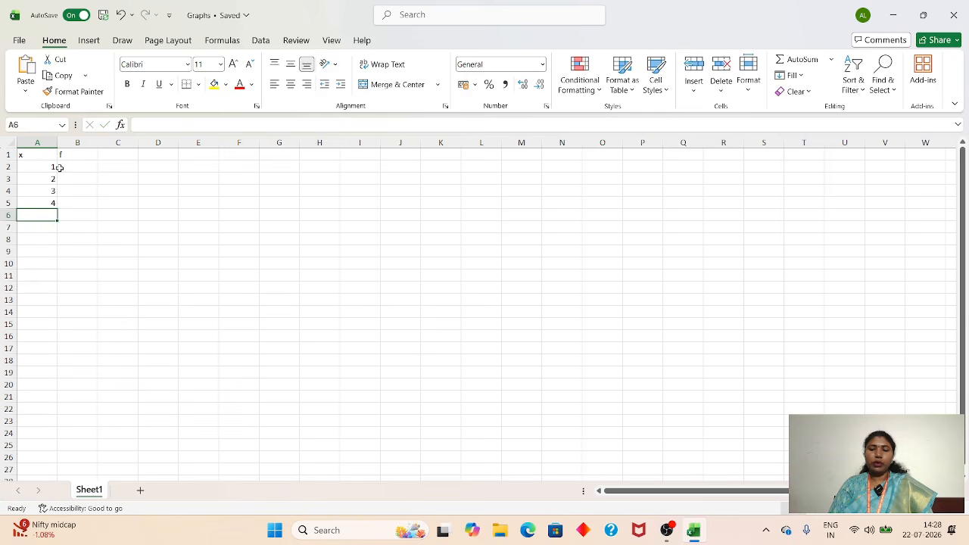
pyautogui.write('5')
pyautogui.press('Return')
pyautogui.write('6')
pyautogui.press('Return')
pyautogui.write('7')
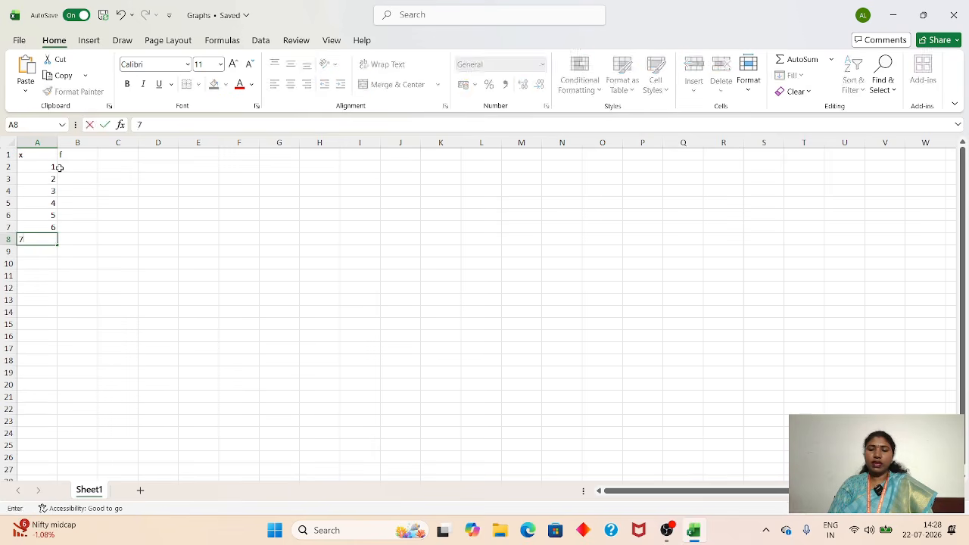
pyautogui.press('Return')
pyautogui.write('8')
pyautogui.press('Return')
pyautogui.write('9')
pyautogui.press('Return')
pyautogui.write('10')
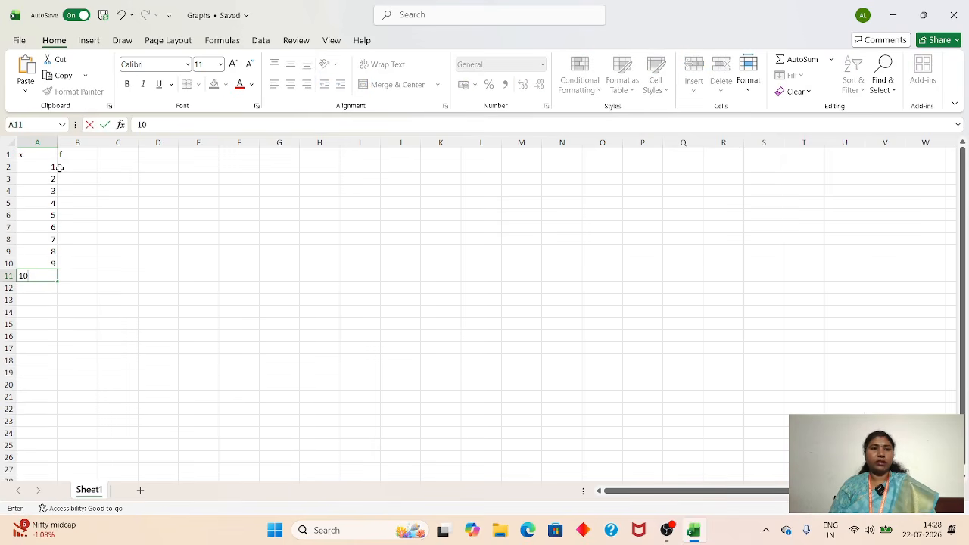
# Step: Fill the f column from B2 to B11 with 12, 15, -2, 3, 0, 7, -9, 11, 13 and 4
pyautogui.click(77, 165)
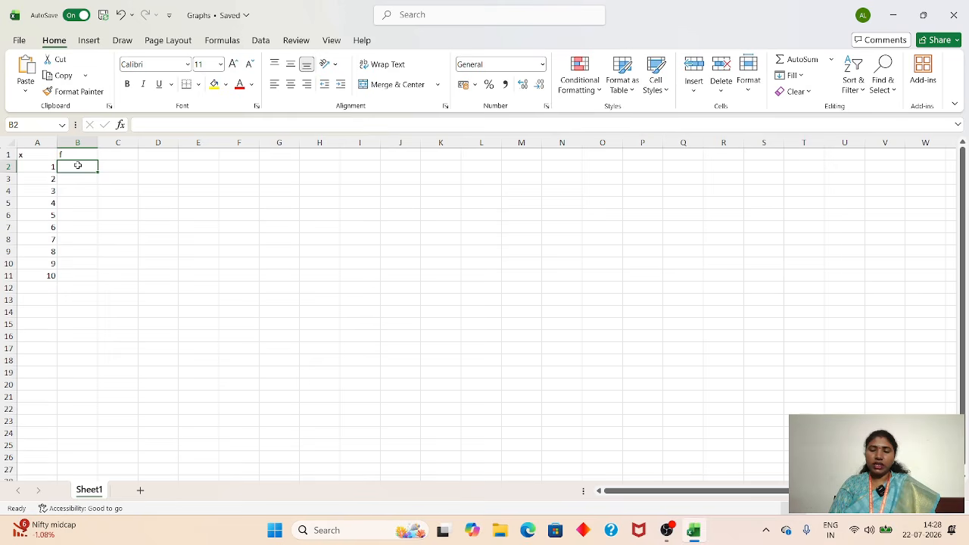
pyautogui.write('12')
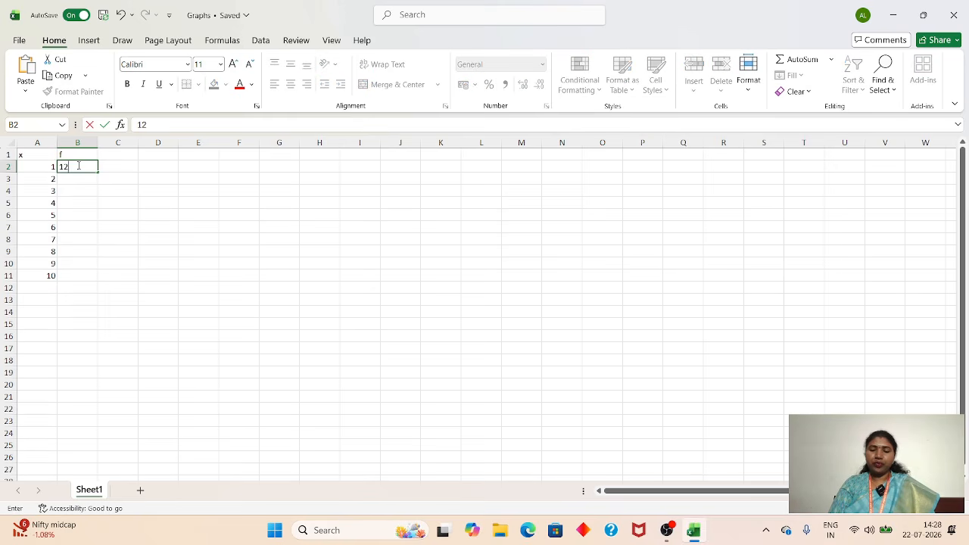
pyautogui.press('Return')
pyautogui.write('15')
pyautogui.press('Return')
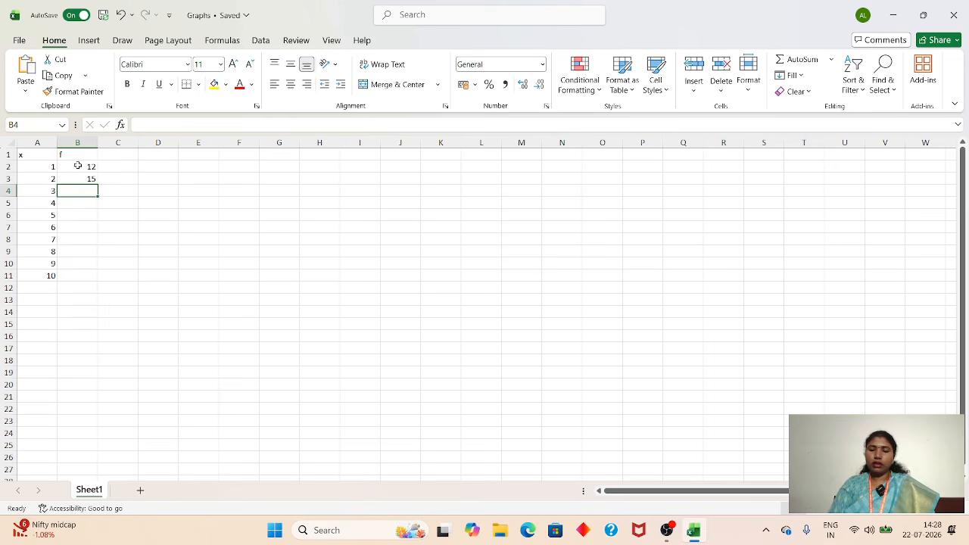
pyautogui.write('2')
pyautogui.press('Return')
pyautogui.write('3')
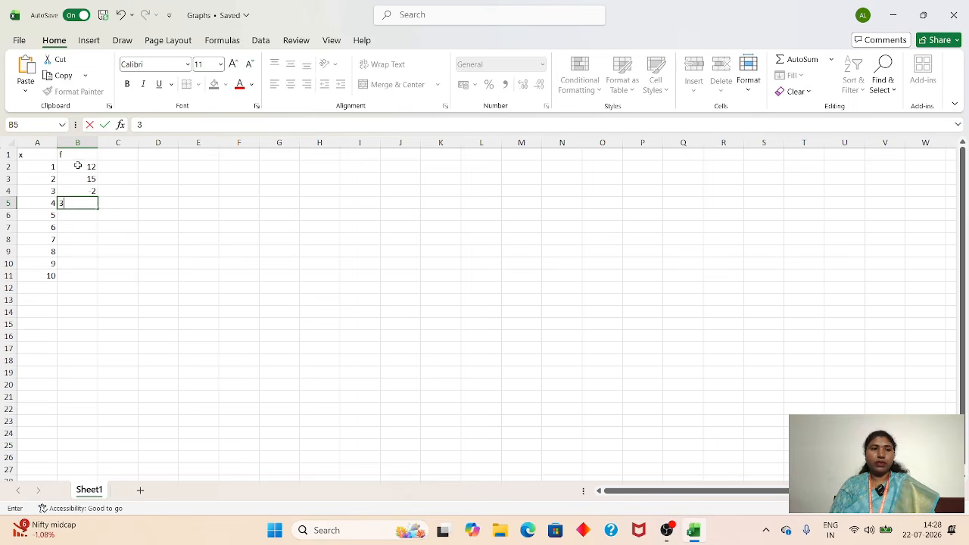
pyautogui.press('Return')
pyautogui.write('0')
pyautogui.press('Return')
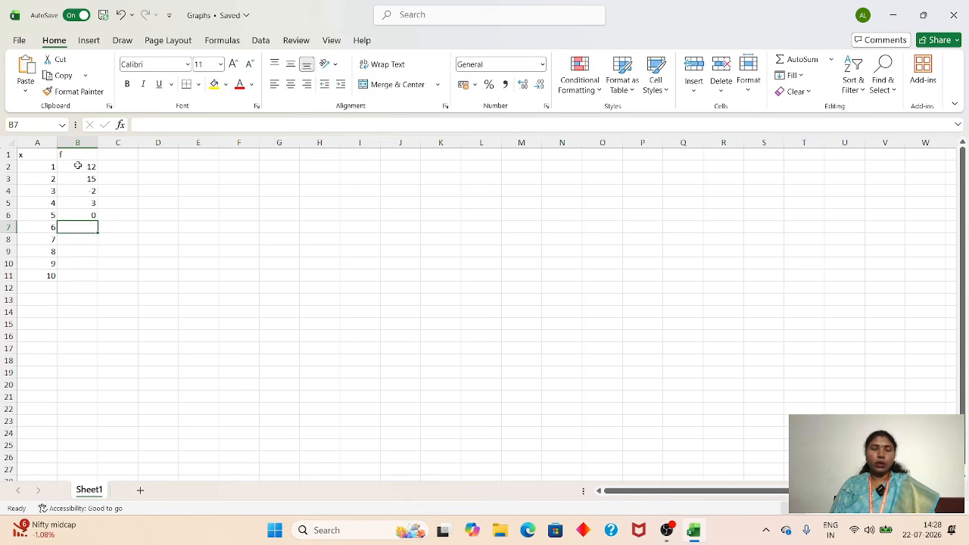
pyautogui.press('Up')
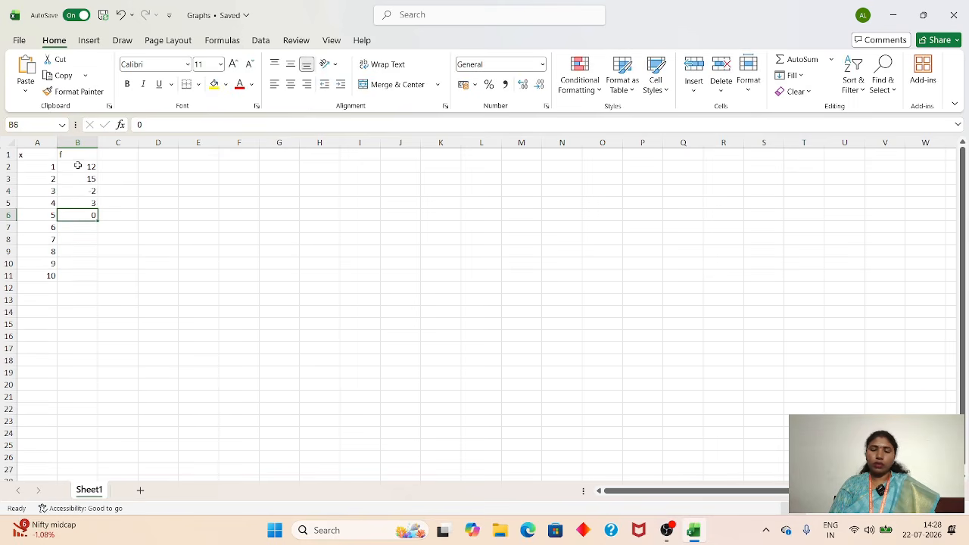
pyautogui.press('Down')
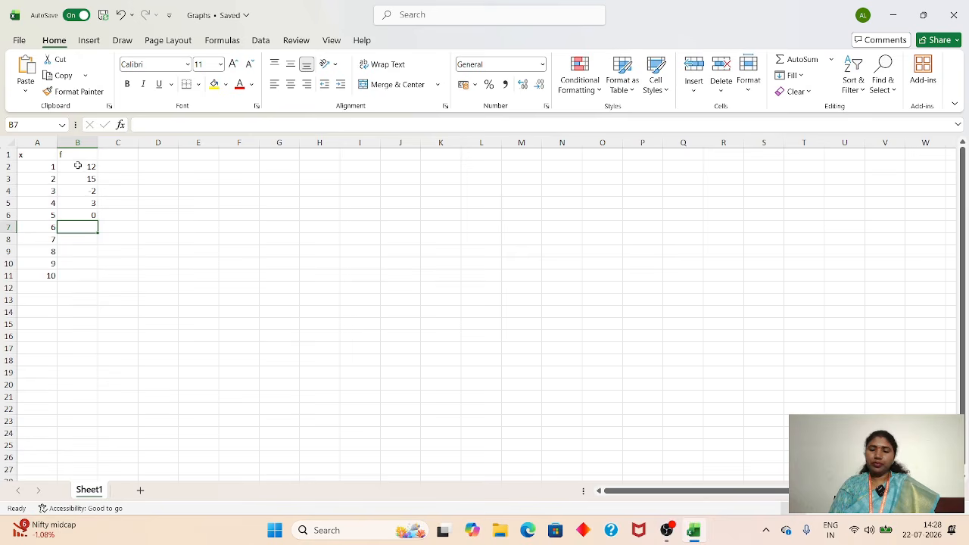
pyautogui.write('7')
pyautogui.press('Return')
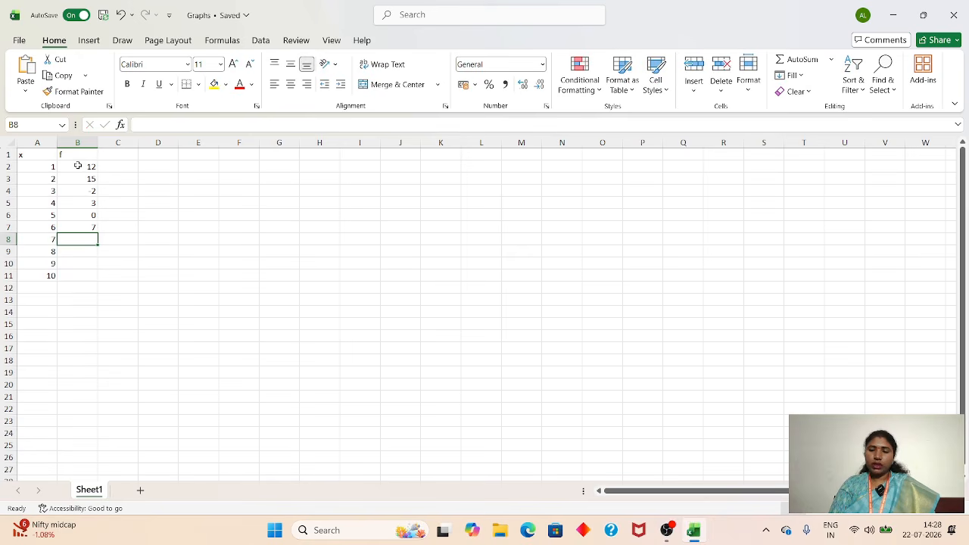
pyautogui.write('9')
pyautogui.press('Return')
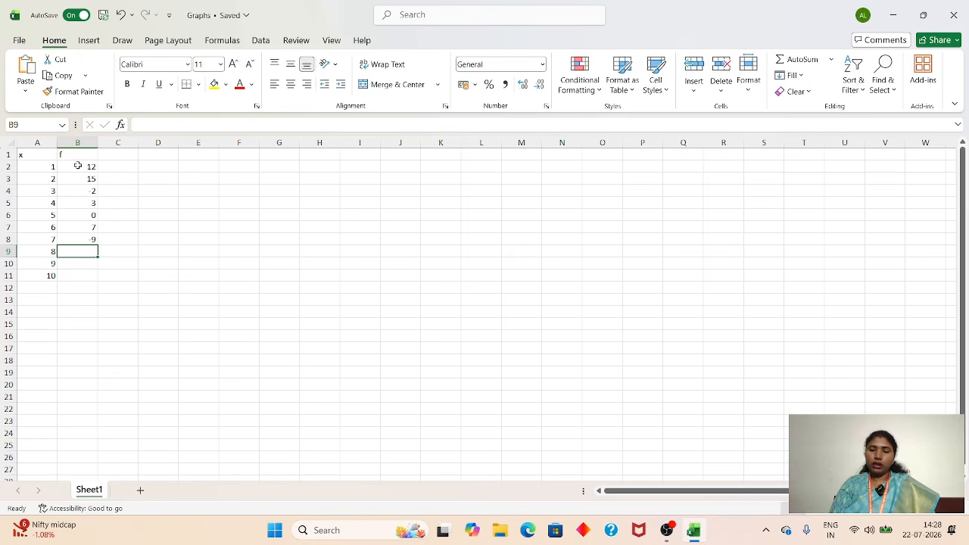
pyautogui.write('11')
pyautogui.press('Return')
pyautogui.write('13')
pyautogui.press('Return')
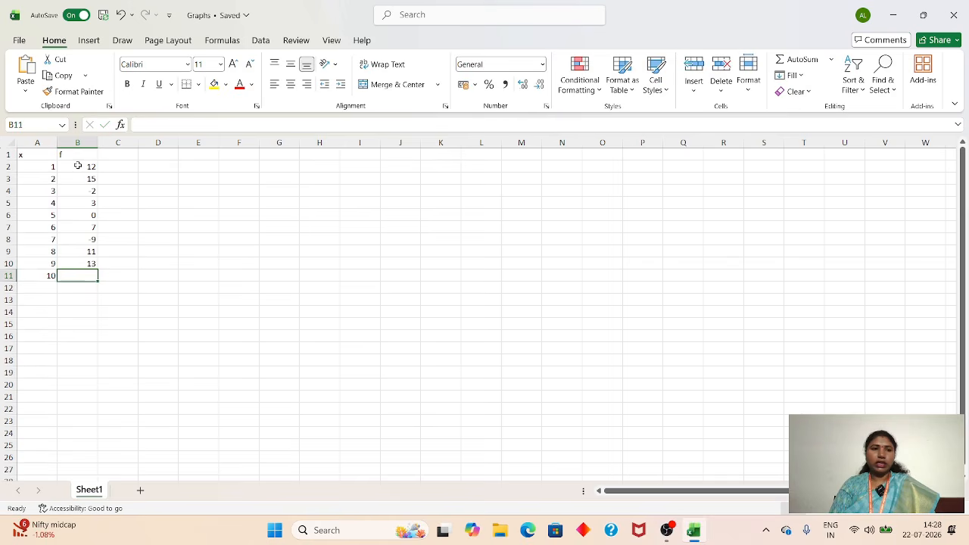
pyautogui.write('4')
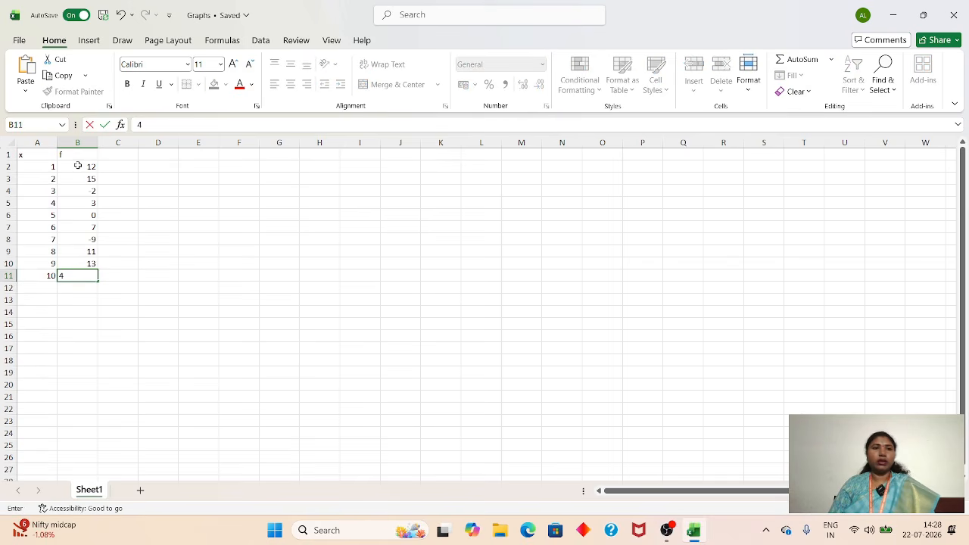
pyautogui.click(149, 249)
# Step: Apply All Borders to the data table A1:B11 and center its contents horizontally
pyautogui.moveTo(30, 154); pyautogui.dragTo(75, 273)
pyautogui.click(198, 85)
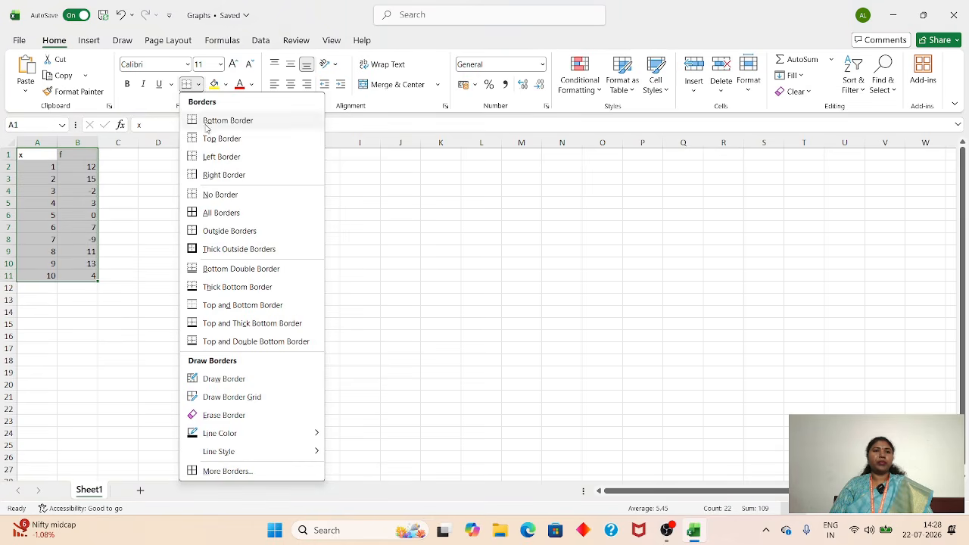
pyautogui.click(226, 213)
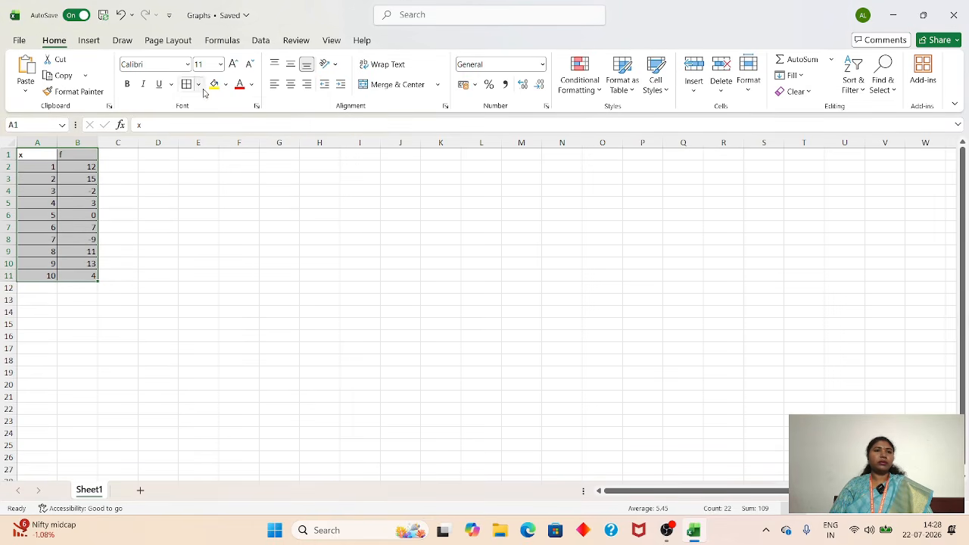
pyautogui.click(288, 85)
pyautogui.click(191, 256)
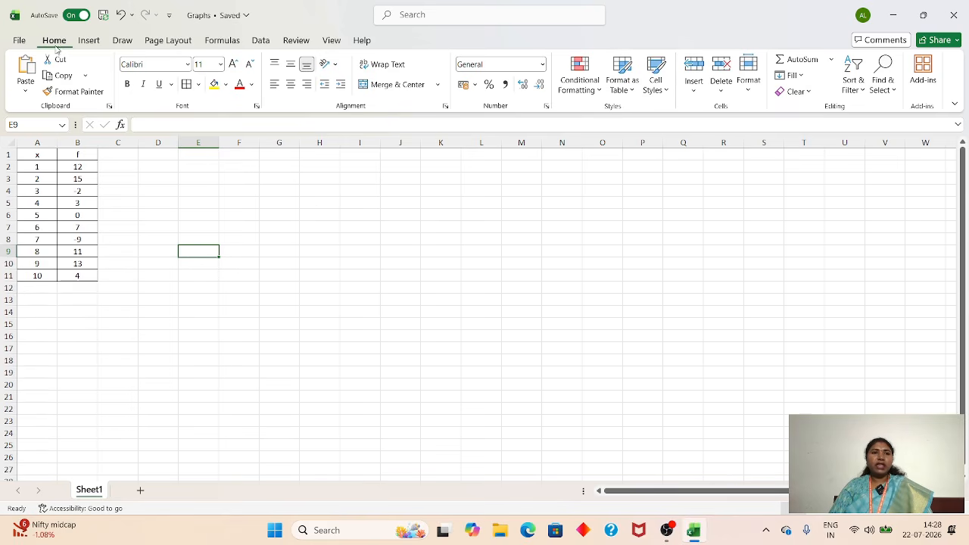
# Step: Try to insert a 2-D clustered column chart with only empty cell E1 selected, and delete that chart
pyautogui.click(88, 42)
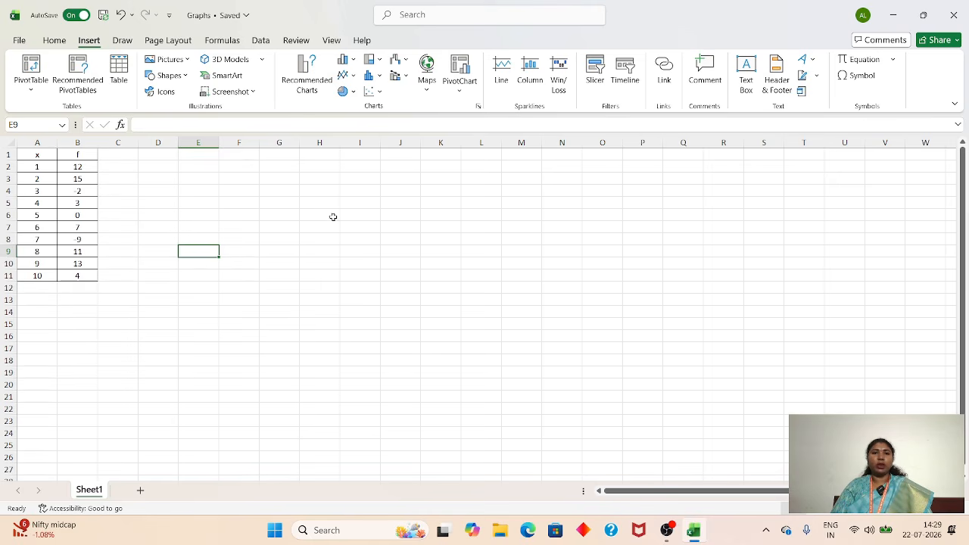
pyautogui.click(291, 191)
pyautogui.click(196, 159)
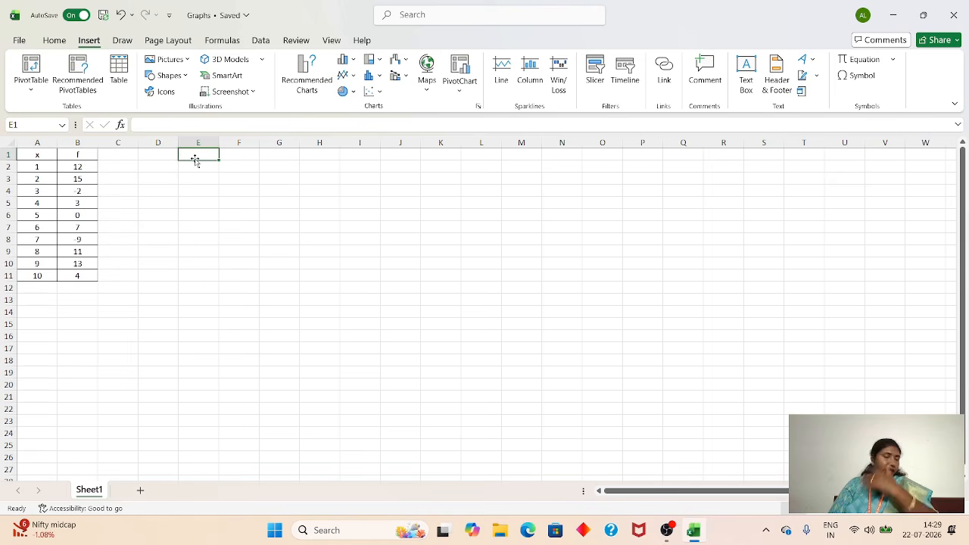
pyautogui.click(346, 61)
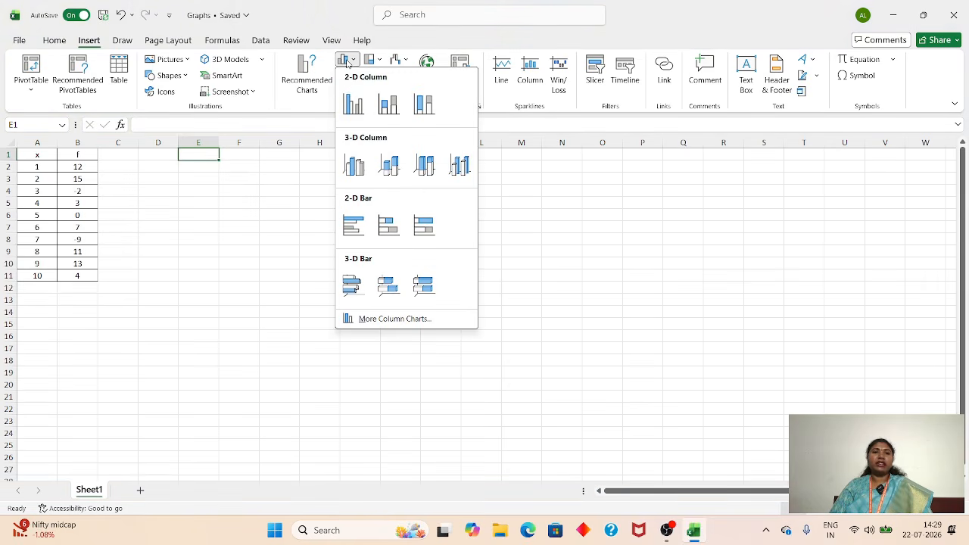
pyautogui.click(353, 106)
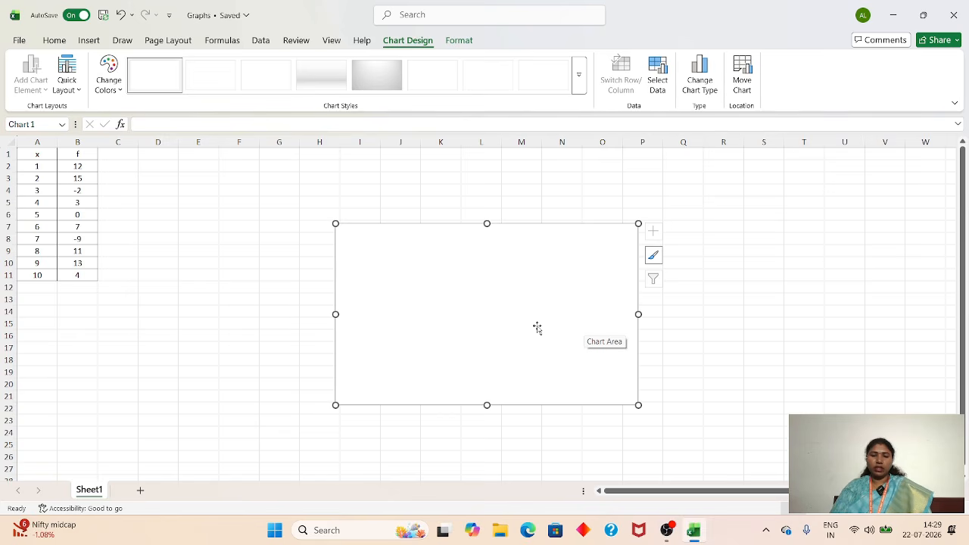
pyautogui.press('Delete')
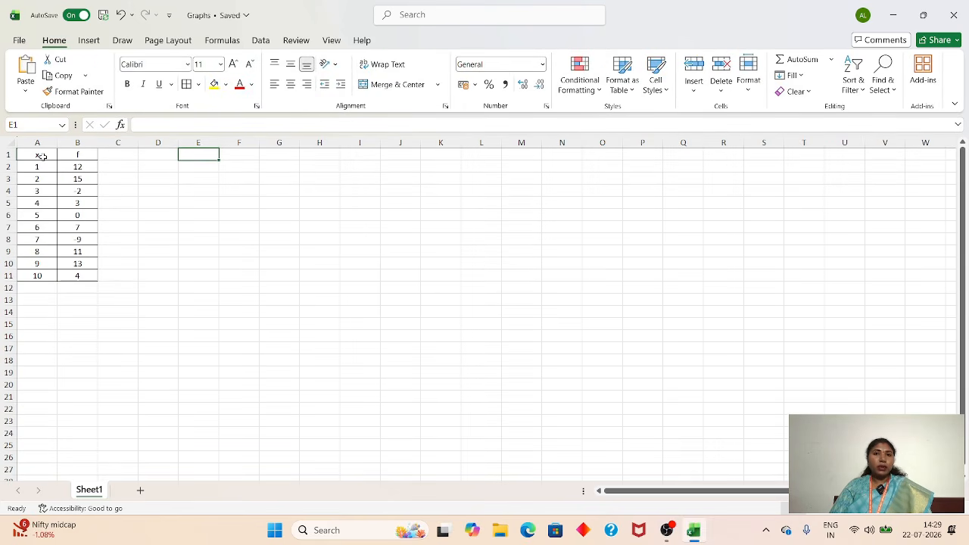
# Step: Insert a 3-D pie chart based on the x and f data in A1:B11
pyautogui.moveTo(40, 155); pyautogui.dragTo(82, 275)
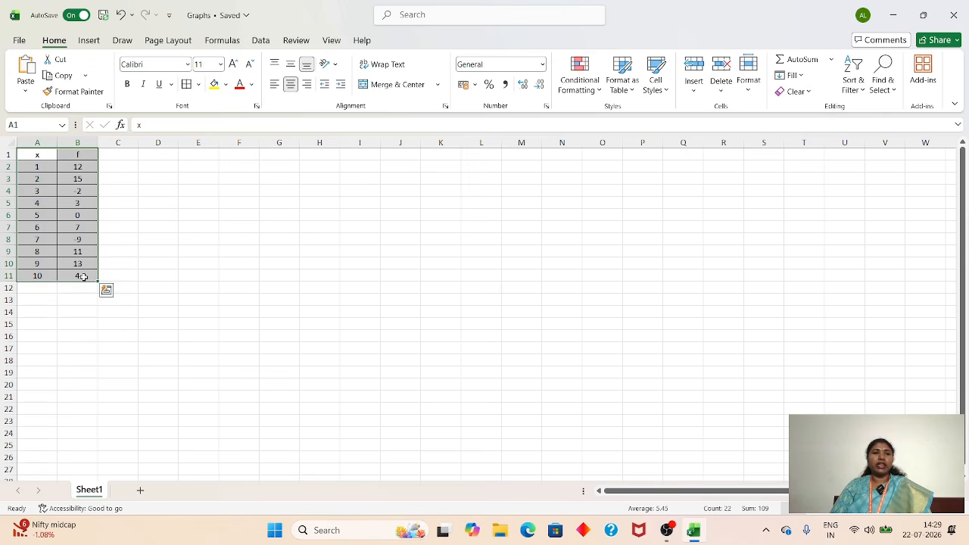
pyautogui.click(89, 44)
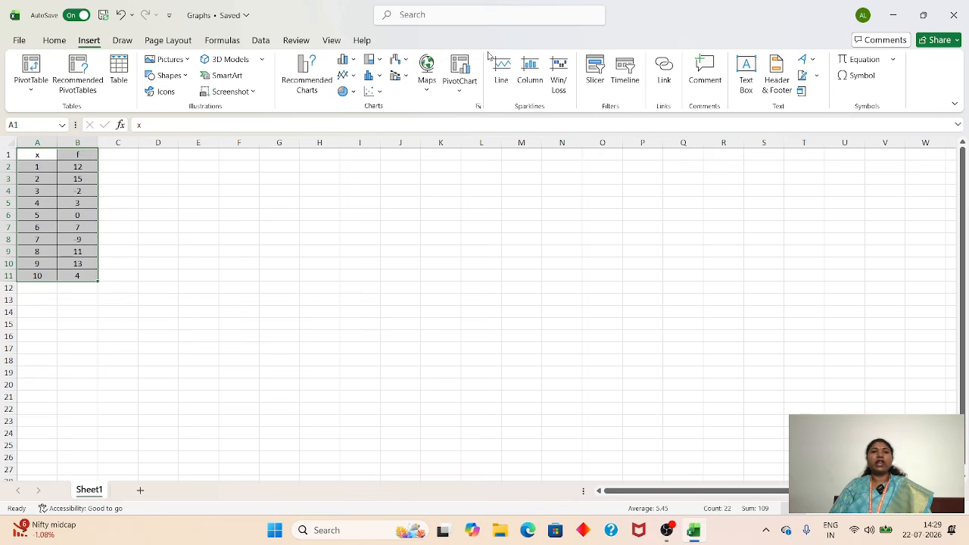
pyautogui.click(353, 91)
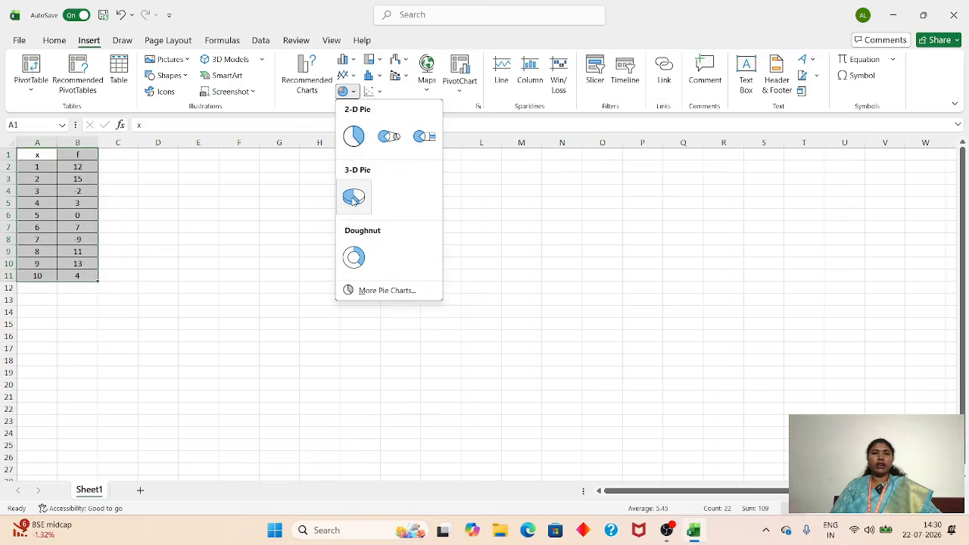
pyautogui.click(353, 199)
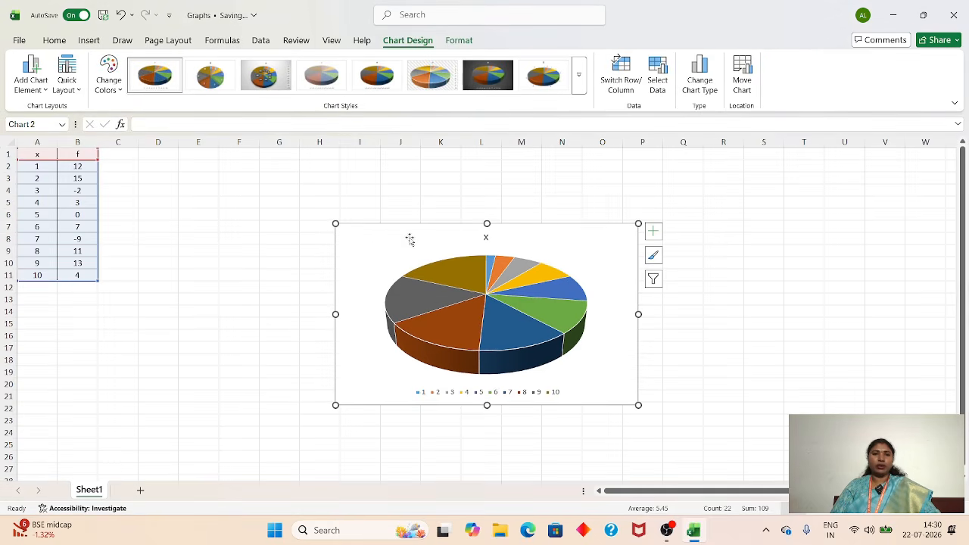
# Step: Move the 3-D pie chart directly beside the data table and caption it "3D pie graph" in cell E17
pyautogui.moveTo(362, 231); pyautogui.dragTo(127, 153)
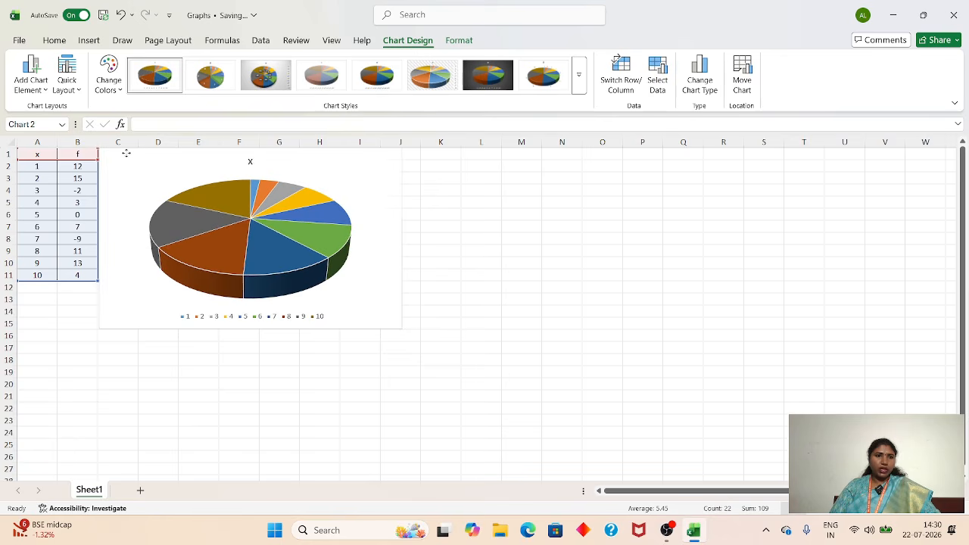
pyautogui.click(216, 348)
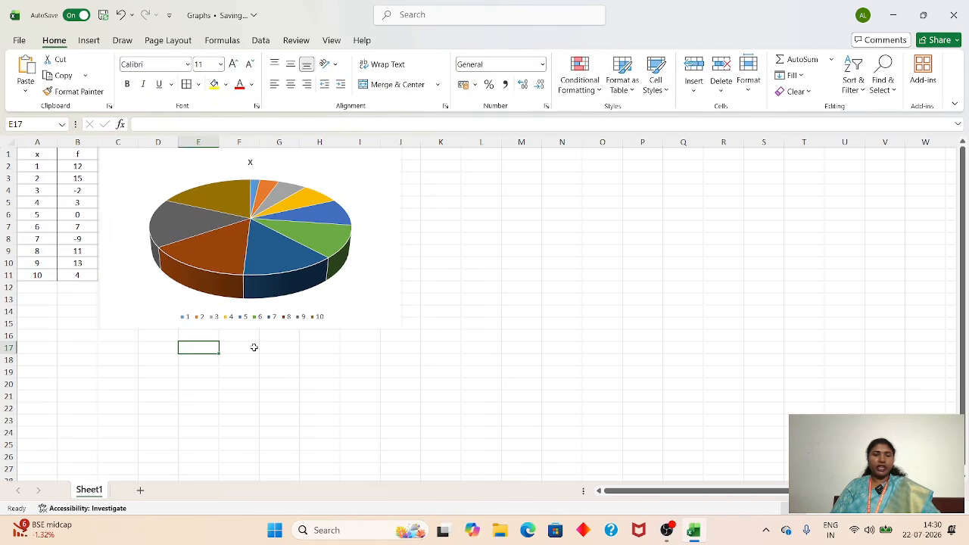
pyautogui.write('3D pie v')
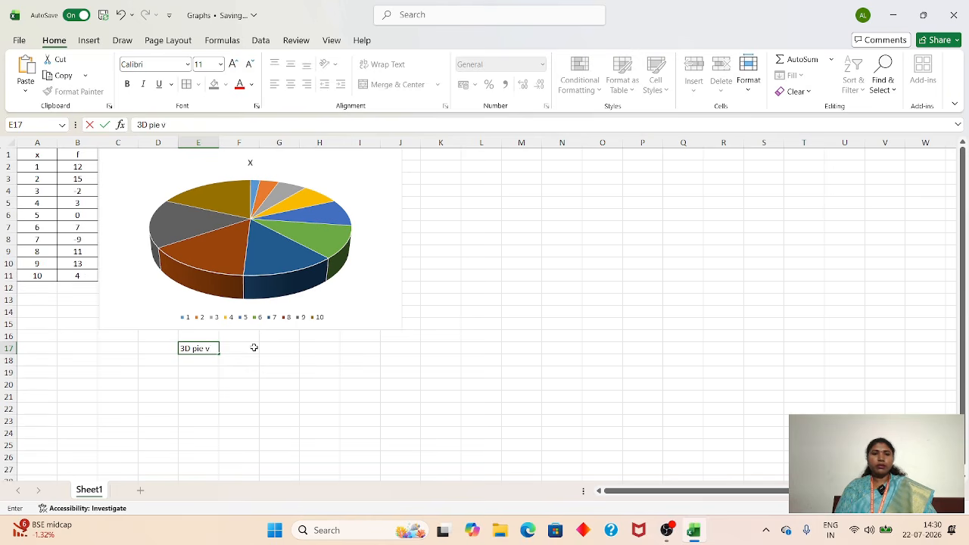
pyautogui.press('BackSpace')
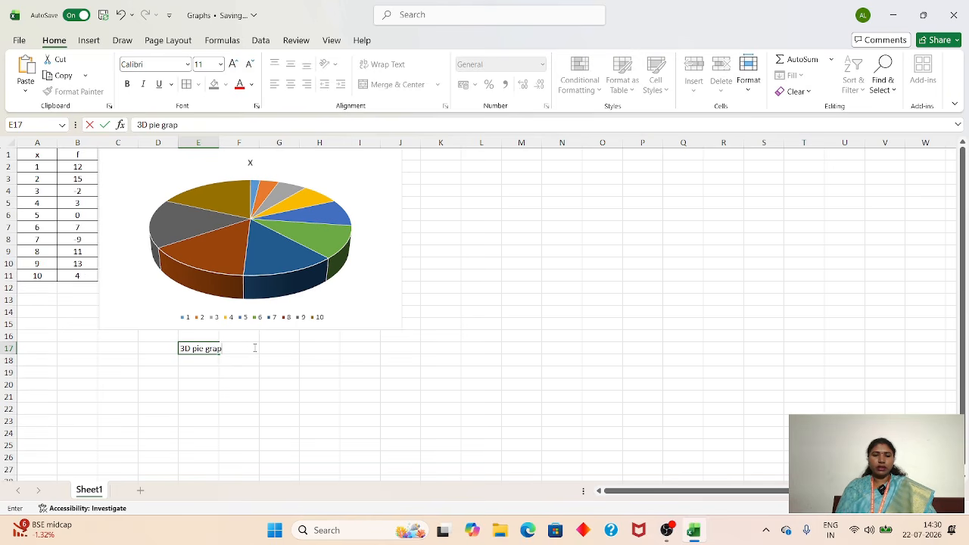
pyautogui.write('graph')
pyautogui.click(534, 275)
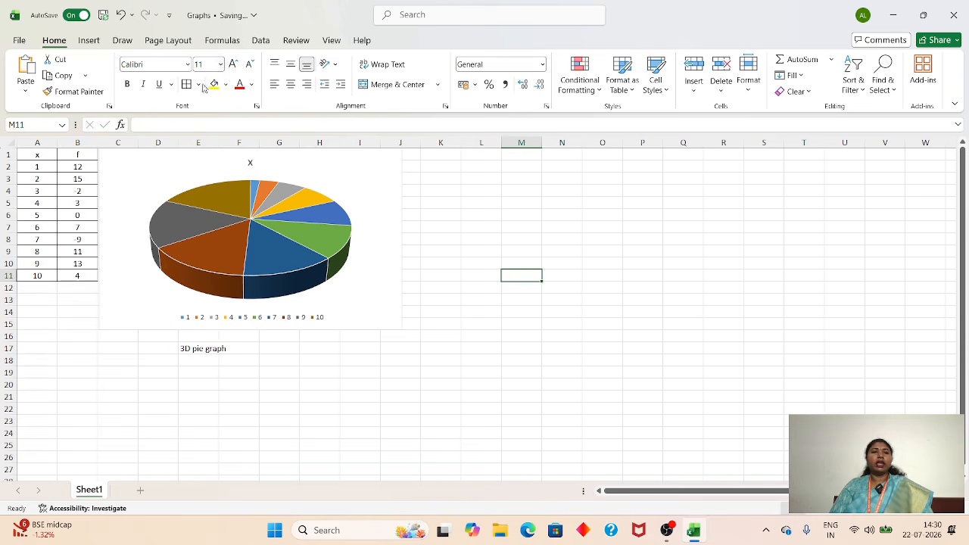
# Step: Insert a 3-D clustered column chart from A1:B7 and place it immediately to the right of the pie chart
pyautogui.moveTo(214, 221)
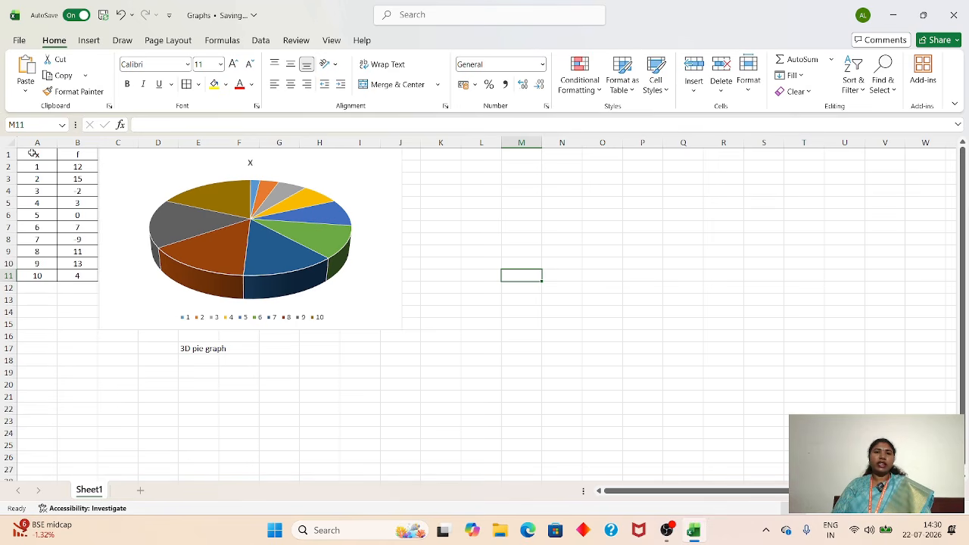
pyautogui.moveTo(33, 153); pyautogui.dragTo(91, 228)
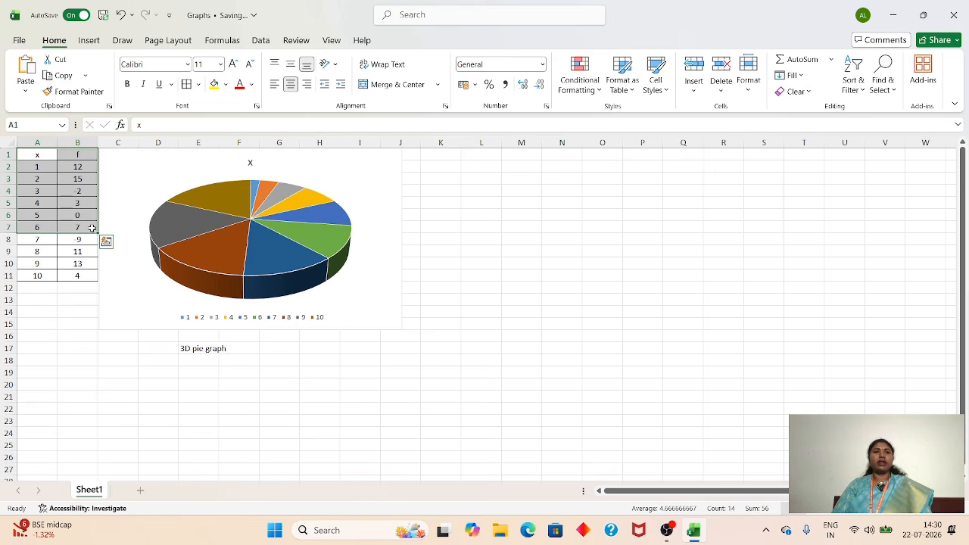
pyautogui.click(89, 42)
pyautogui.click(351, 60)
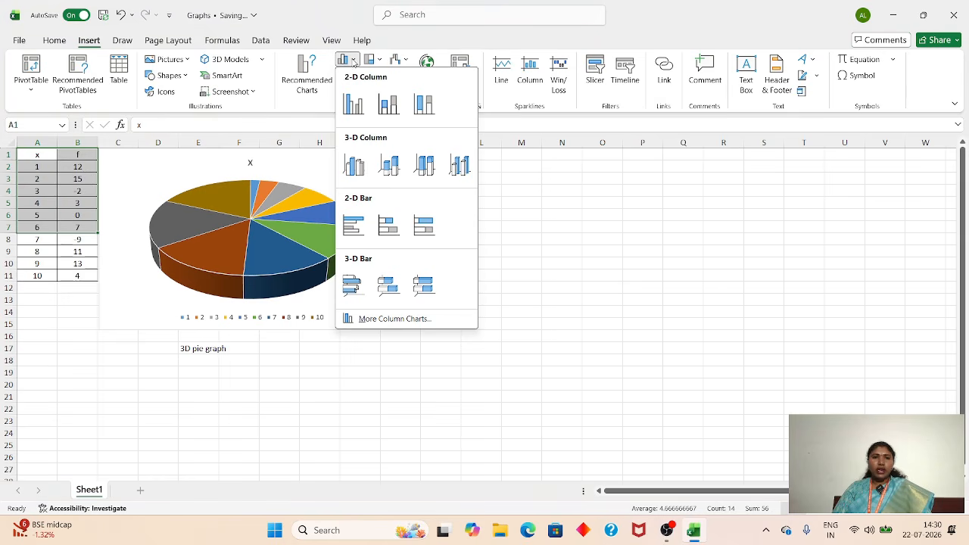
pyautogui.click(354, 168)
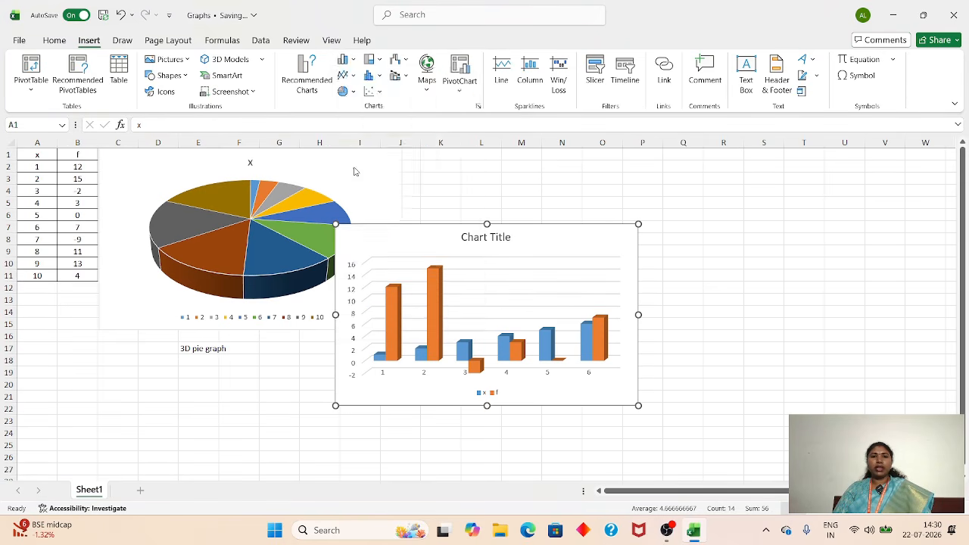
pyautogui.moveTo(415, 238); pyautogui.dragTo(477, 159)
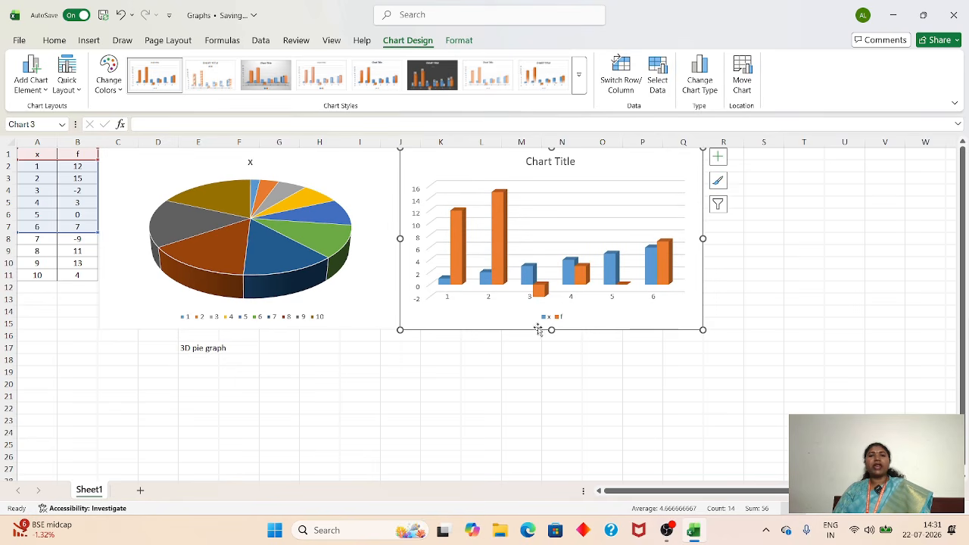
# Step: Caption the column chart "3D bar graph" in cell L17
pyautogui.click(492, 350)
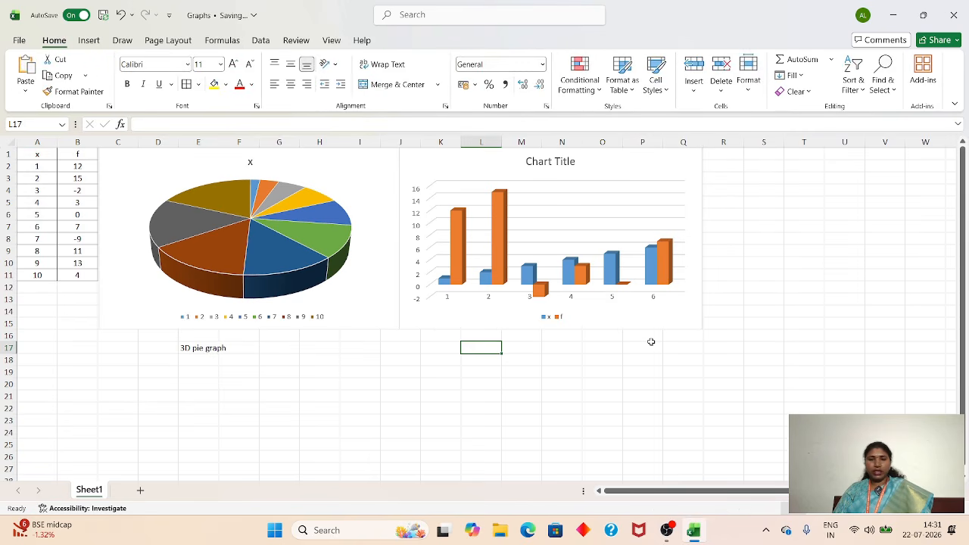
pyautogui.write('3D')
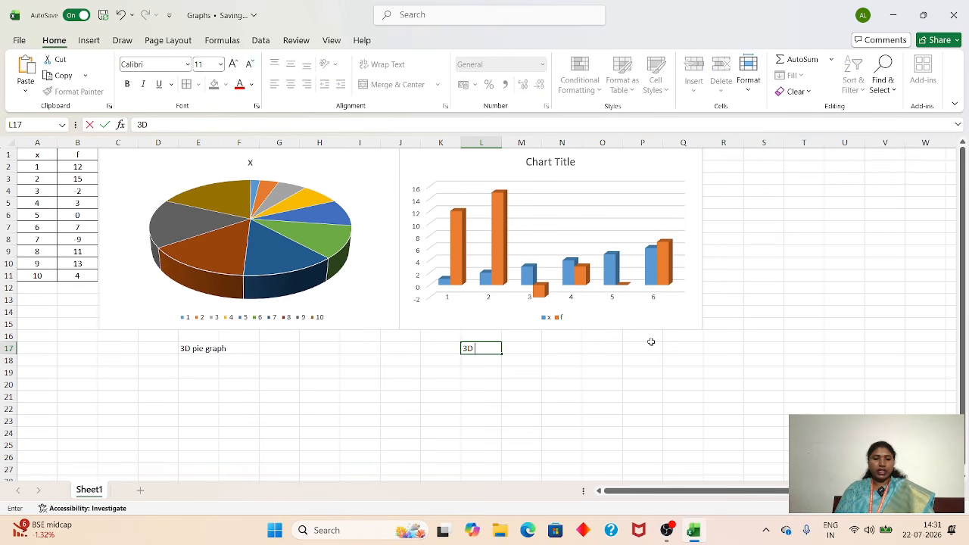
pyautogui.write(' bar ')
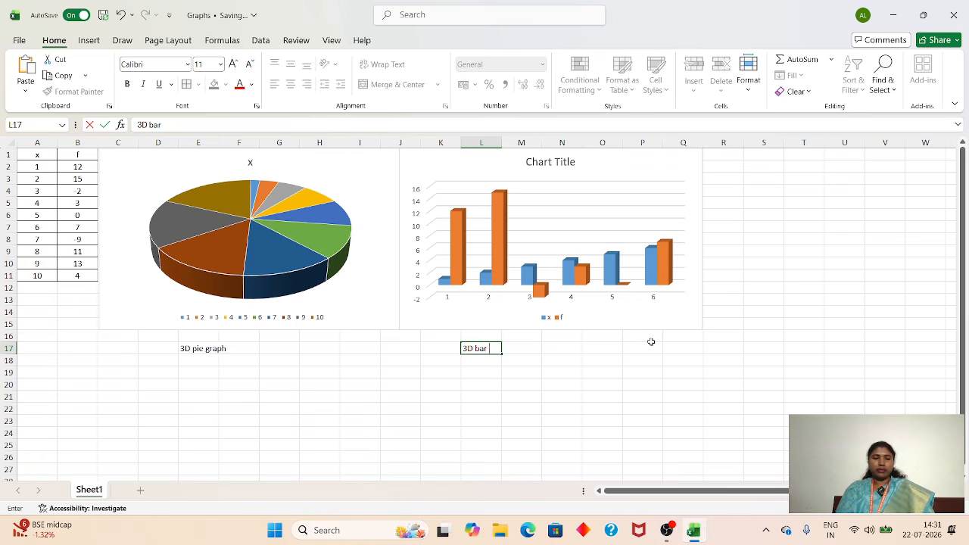
pyautogui.write('graph')
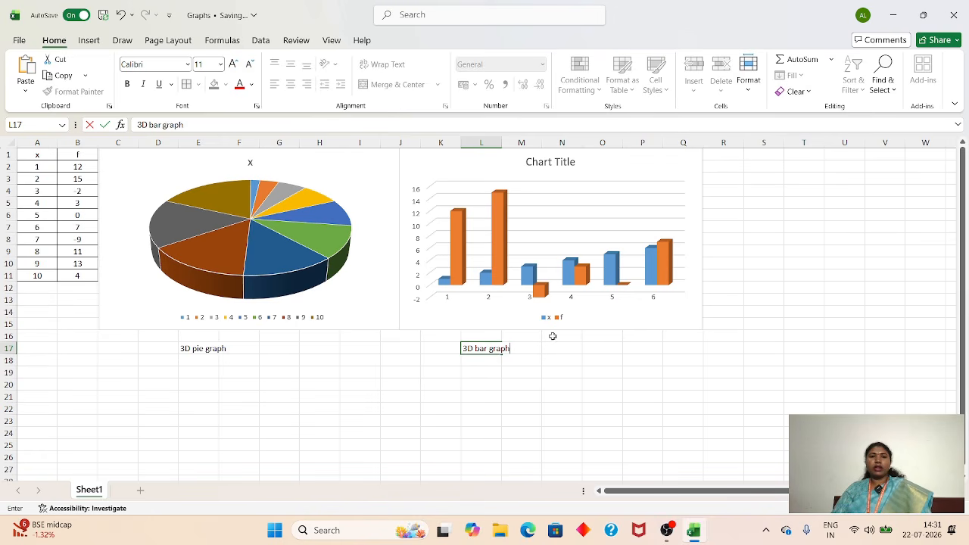
pyautogui.click(428, 415)
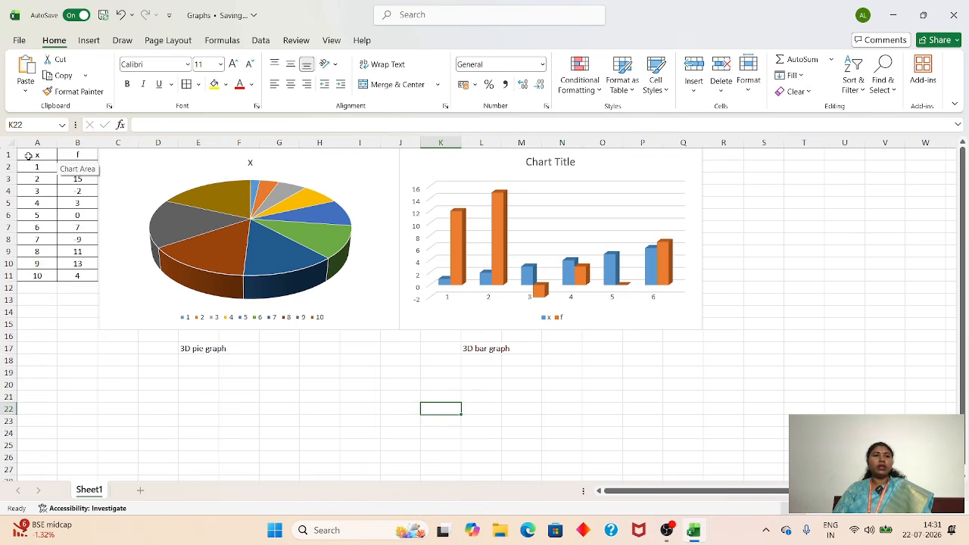
# Step: Insert a scatter chart from A1:B11 and place it immediately to the right of the column chart
pyautogui.moveTo(28, 155); pyautogui.dragTo(83, 275)
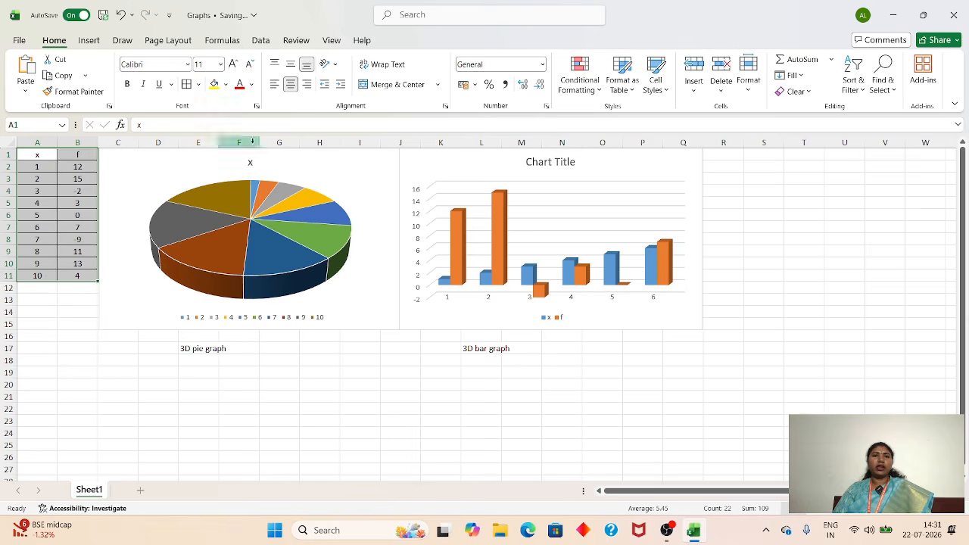
pyautogui.click(94, 42)
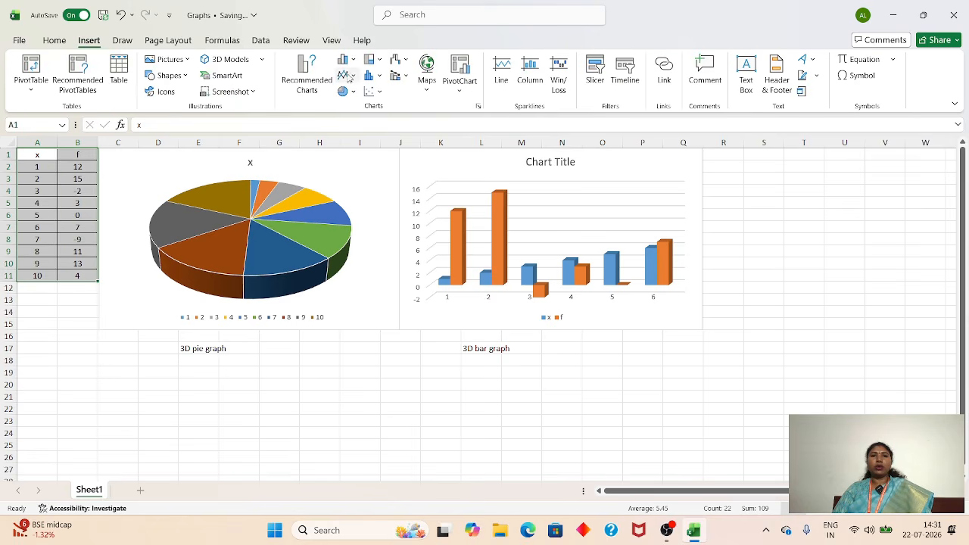
pyautogui.click(378, 93)
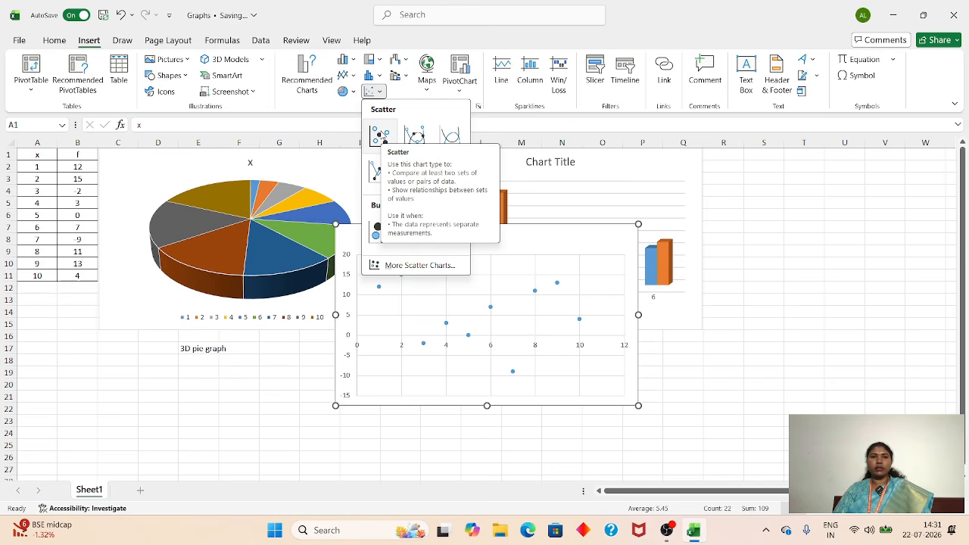
pyautogui.click(380, 135)
pyautogui.moveTo(361, 258)
pyautogui.mouseDown()
pyautogui.moveTo(436, 261)
pyautogui.moveTo(723, 153)
pyautogui.mouseUp()
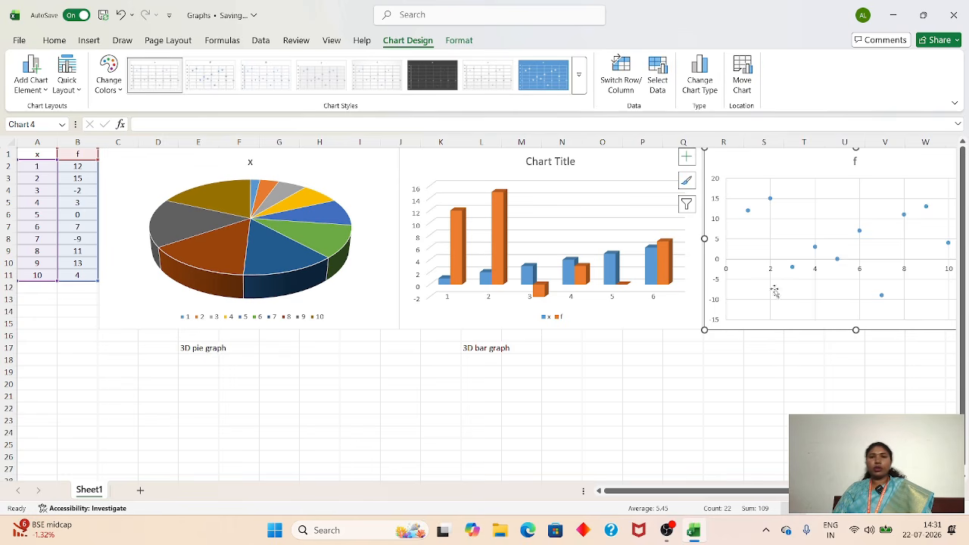
# Step: Caption the scatter chart "Scatter plot" in cell T17
pyautogui.click(789, 358)
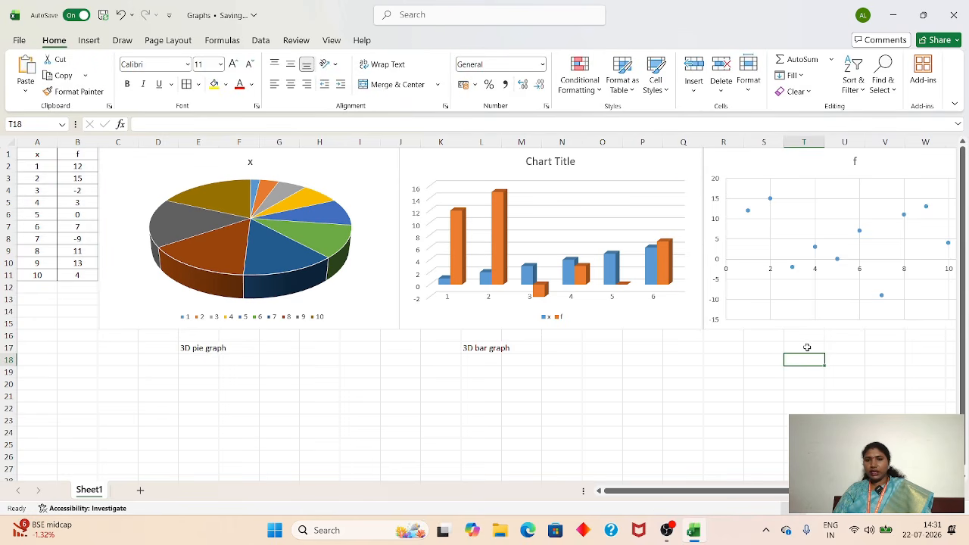
pyautogui.click(807, 349)
pyautogui.write('Sca')
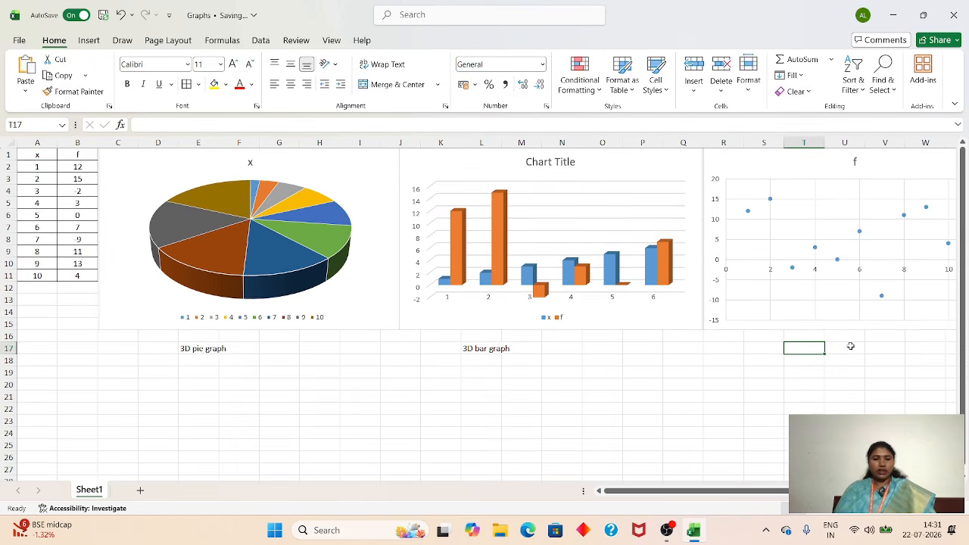
pyautogui.write('tter plot')
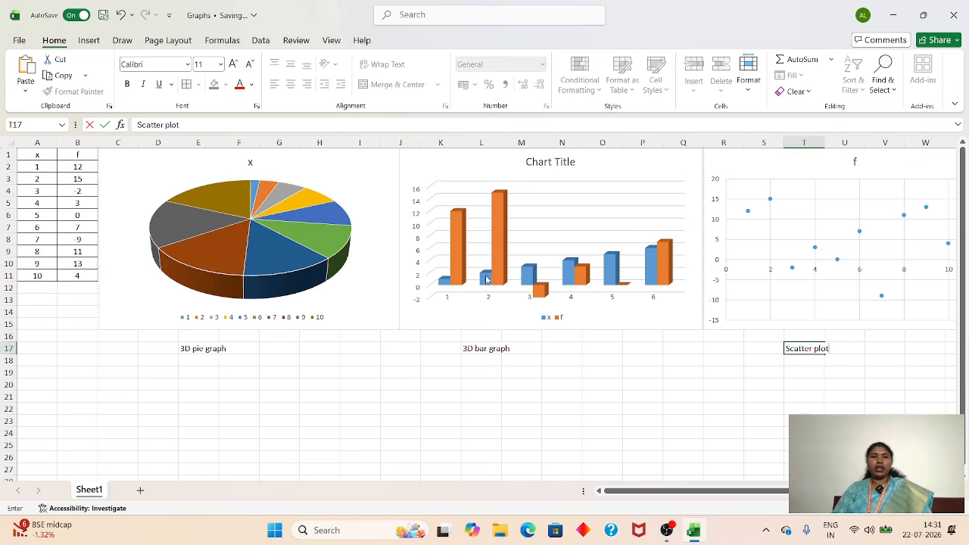
pyautogui.click(314, 397)
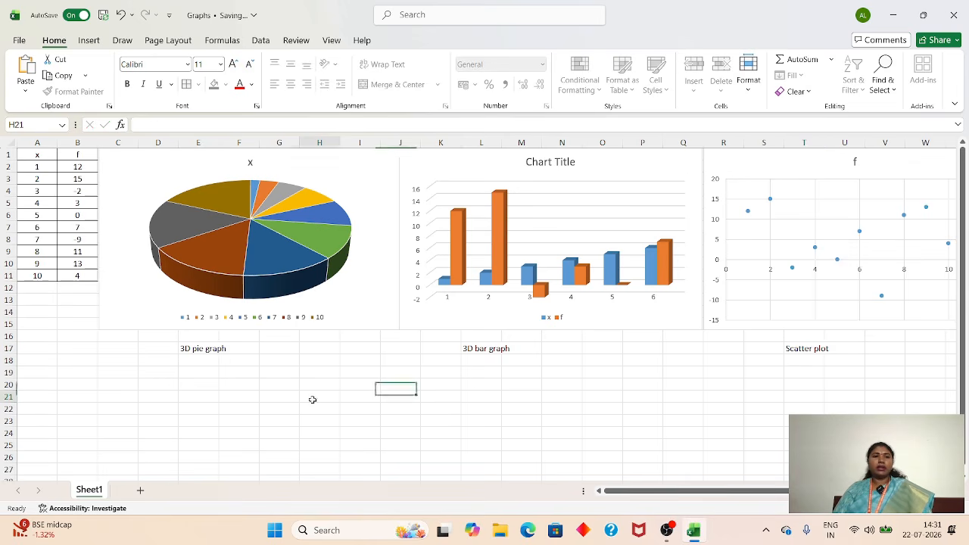
# Step: Insert a 2-D line chart from A1:B9 and place it below the pie chart's caption
pyautogui.moveTo(34, 159); pyautogui.dragTo(77, 239)
pyautogui.click(89, 41)
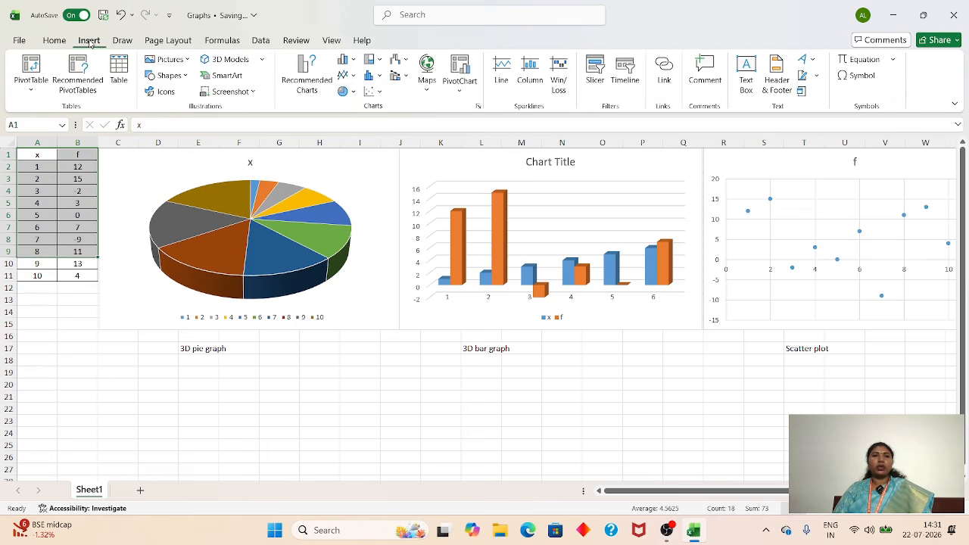
pyautogui.click(353, 77)
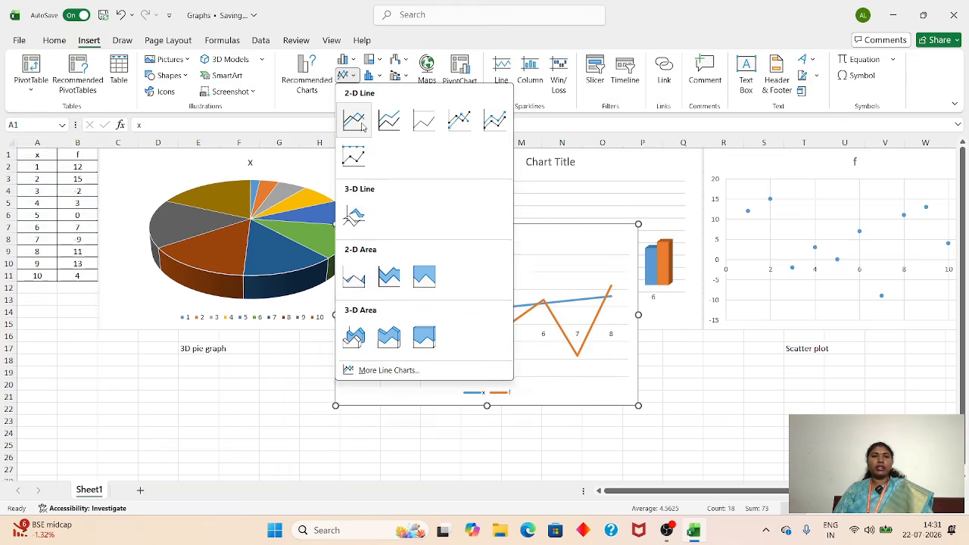
pyautogui.click(353, 125)
pyautogui.moveTo(368, 235); pyautogui.dragTo(125, 369)
# Step: Caption the line chart "Line chart" in cell E34
pyautogui.scroll(-4, 503, 272)
pyautogui.click(200, 407)
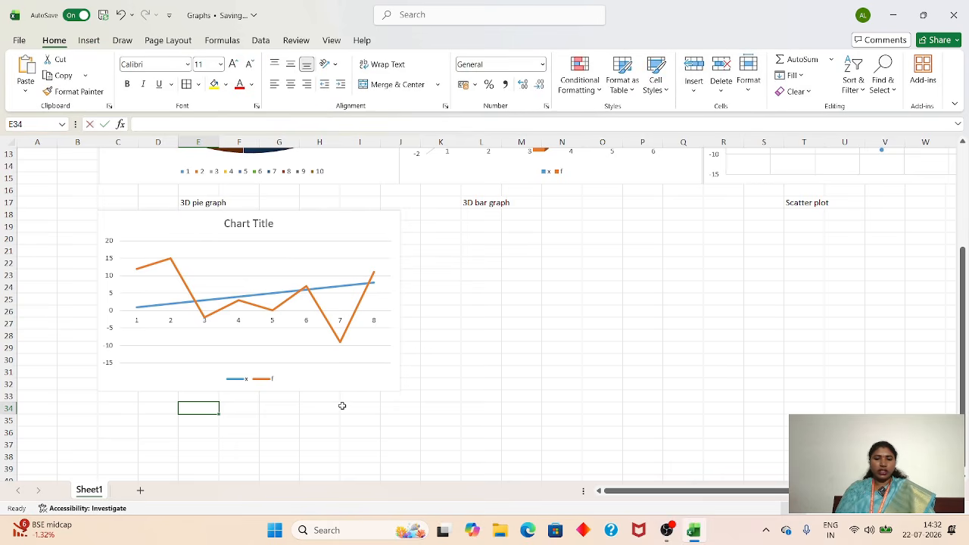
pyautogui.write('Line cha')
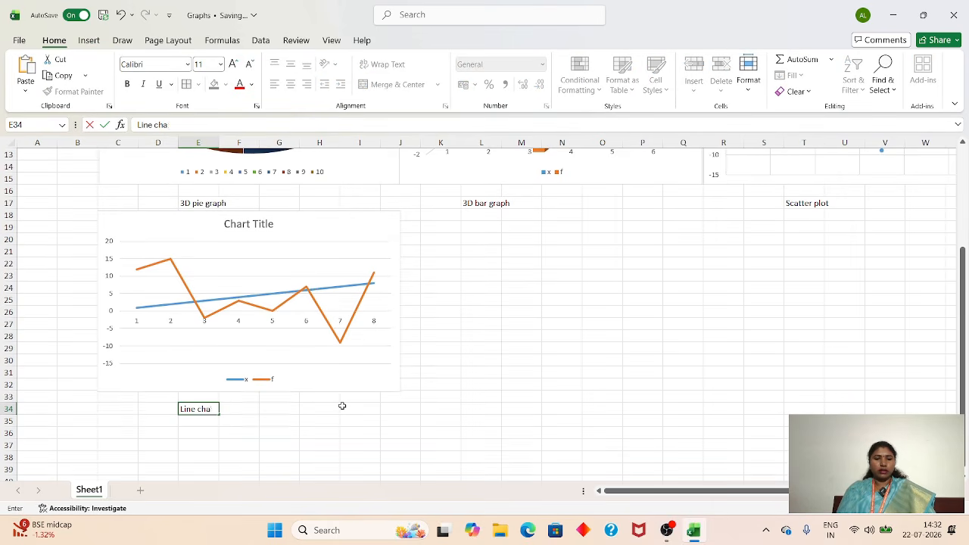
pyautogui.write('rt')
pyautogui.click(523, 287)
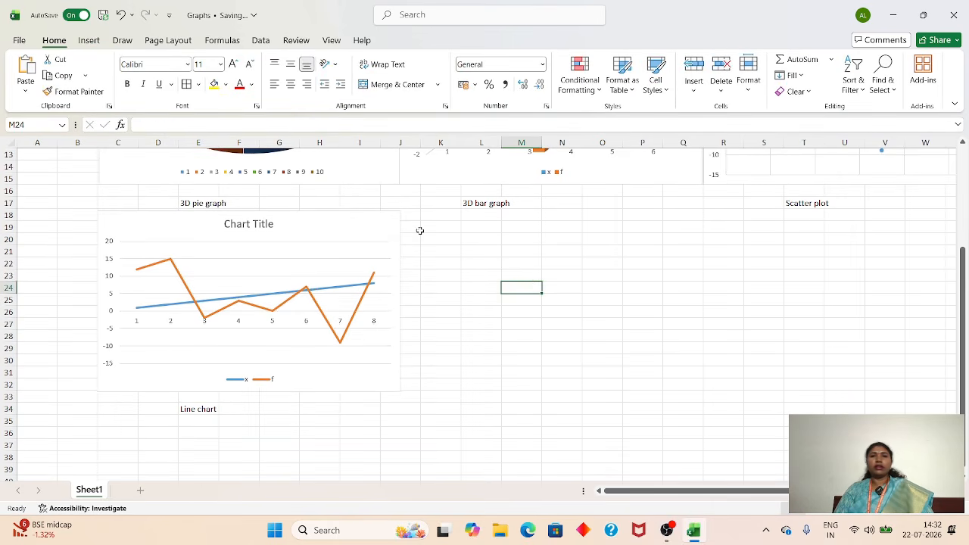
# Step: Insert a doughnut chart from A1:B11 and place it beside the line chart, below the column chart's caption
pyautogui.scroll(4, 419, 230)
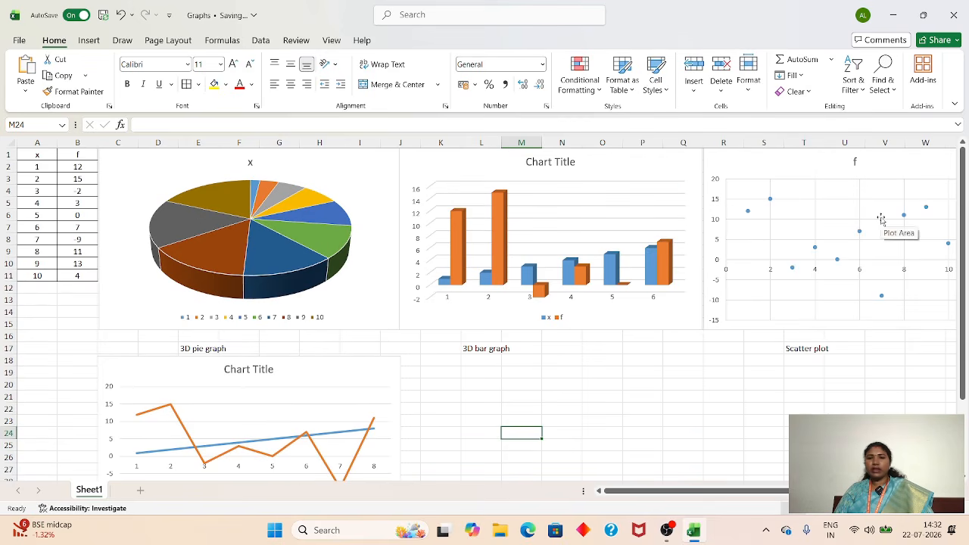
pyautogui.scroll(-2, 468, 303)
pyautogui.scroll(-2, 289, 369)
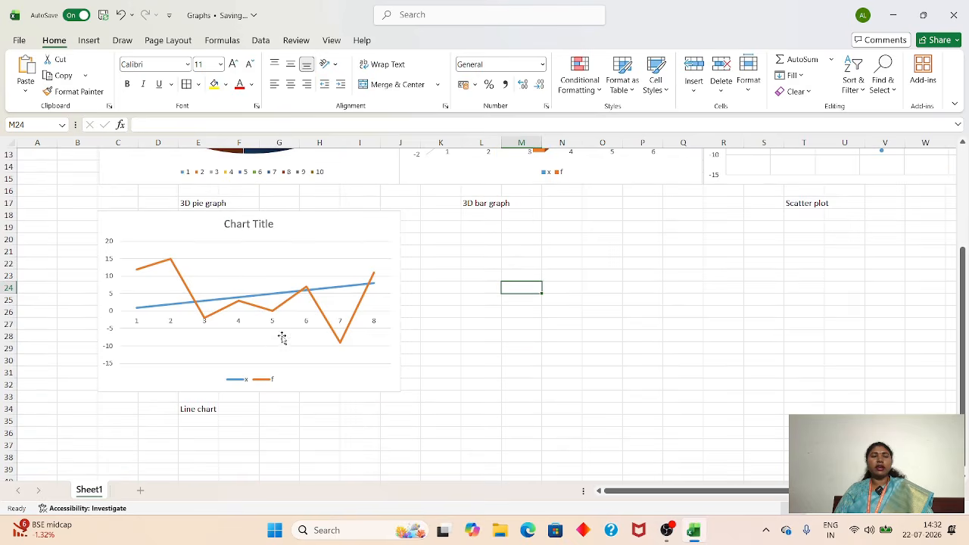
pyautogui.scroll(4, 282, 337)
pyautogui.moveTo(34, 159); pyautogui.dragTo(76, 277)
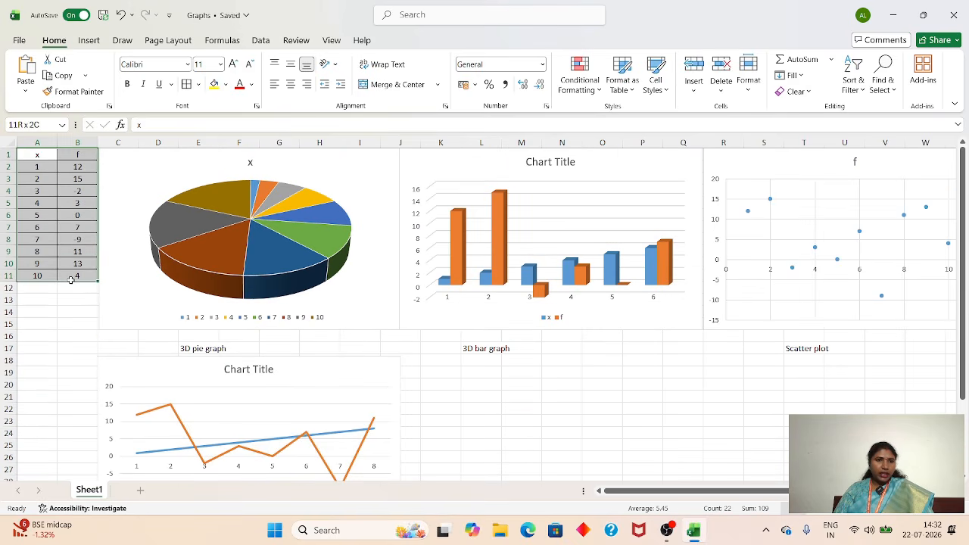
pyautogui.click(87, 41)
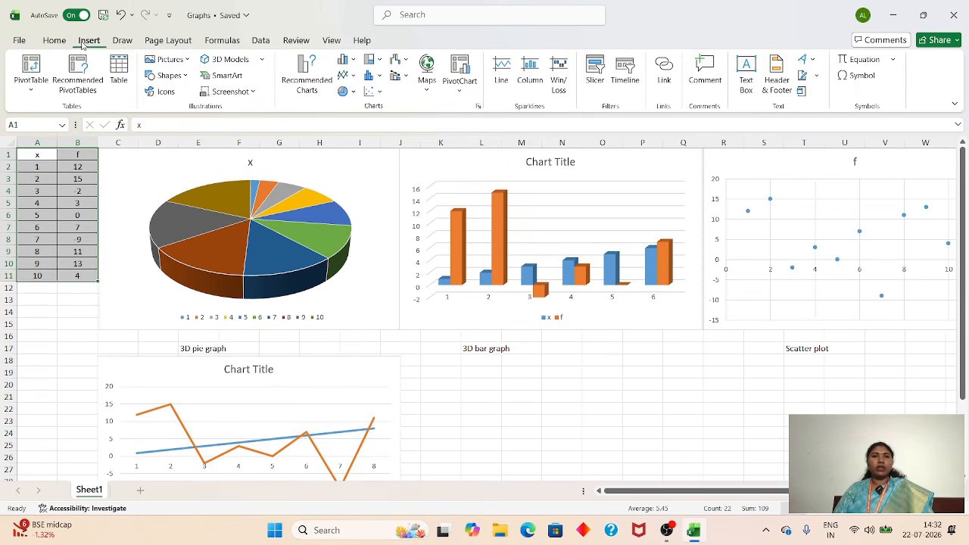
pyautogui.click(352, 92)
pyautogui.click(353, 255)
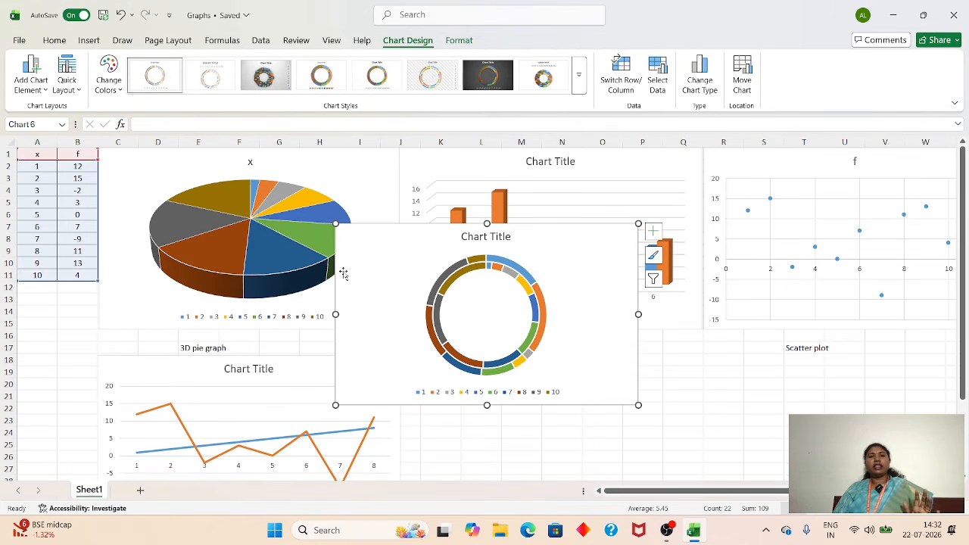
pyautogui.moveTo(372, 249); pyautogui.dragTo(441, 379)
# Step: Enter the caption "Do view" in cell M34 below the doughnut chart
pyautogui.scroll(-5, 544, 284)
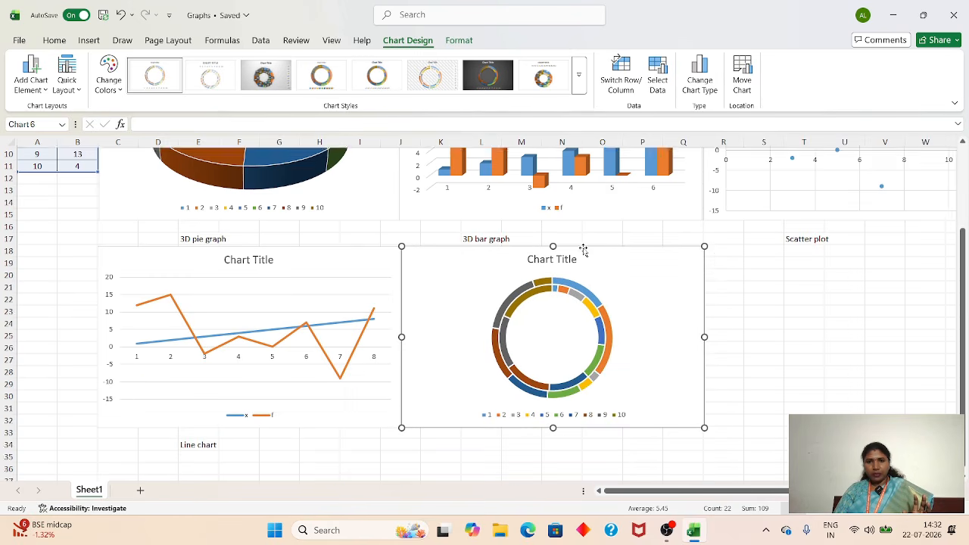
pyautogui.click(518, 371)
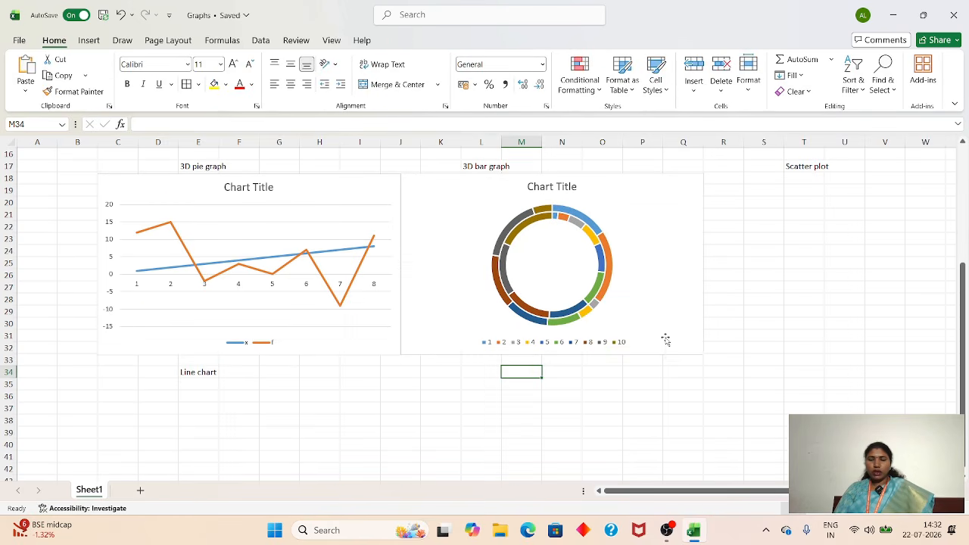
pyautogui.write('Do')
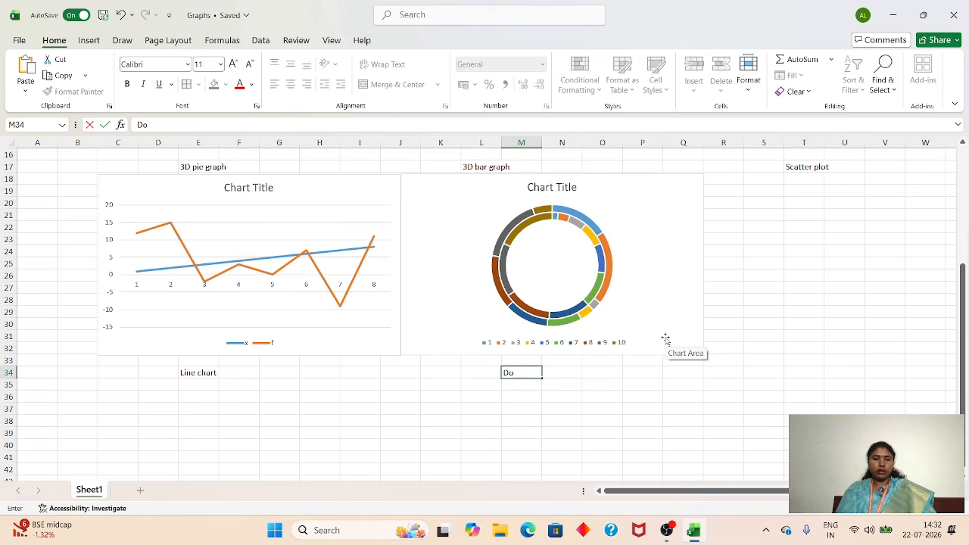
pyautogui.write(' view')
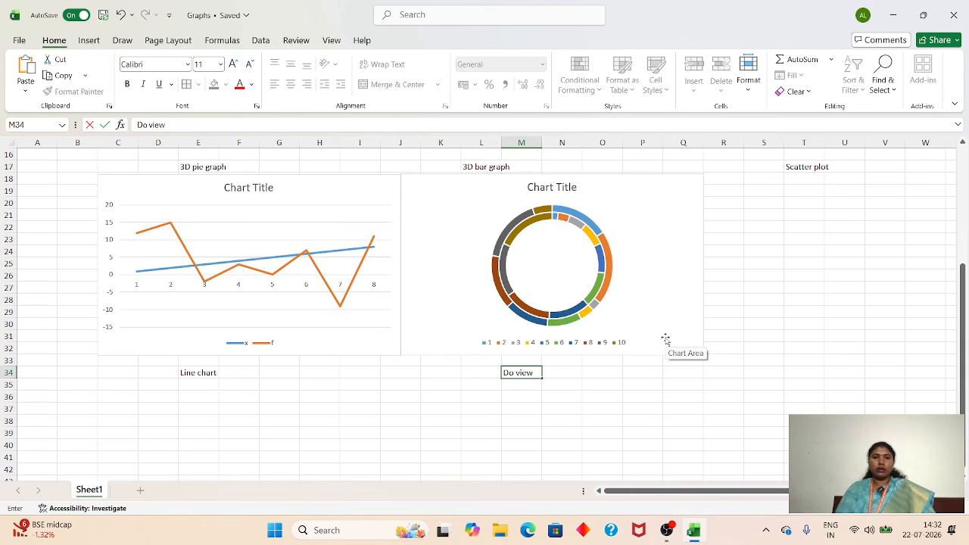
pyautogui.click(768, 288)
pyautogui.scroll(4, 425, 291)
pyautogui.scroll(1, 425, 291)
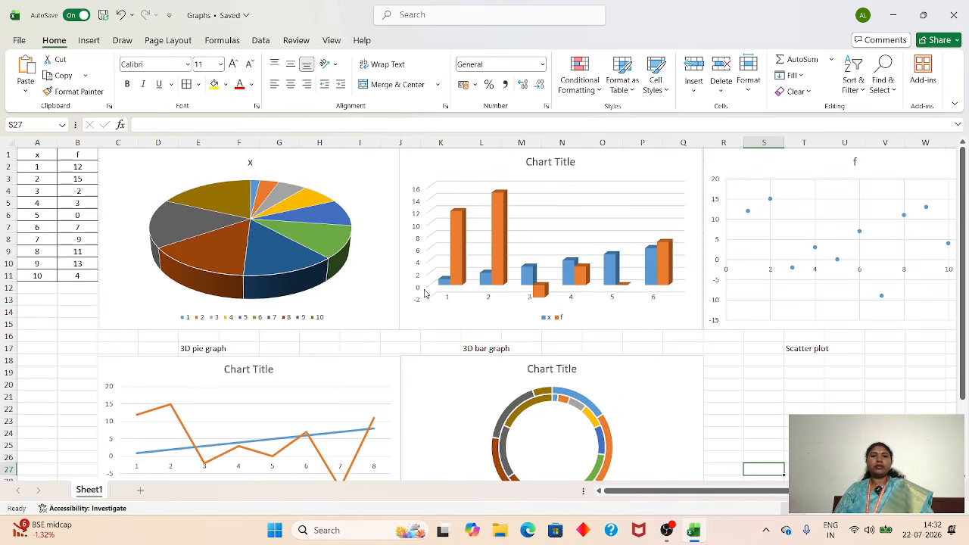